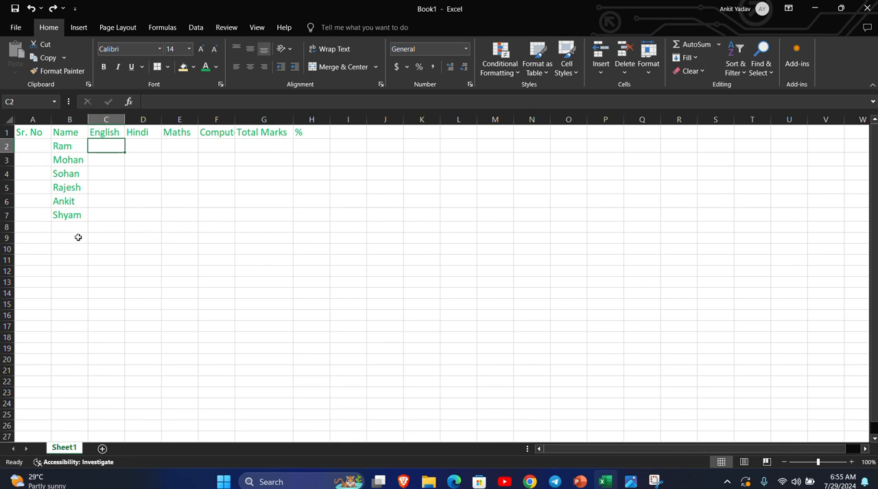
# Examine the marksheet's header row and the empty mark cells under the English and Hindi headings.
pyautogui.click(29, 132)
pyautogui.click(74, 132)
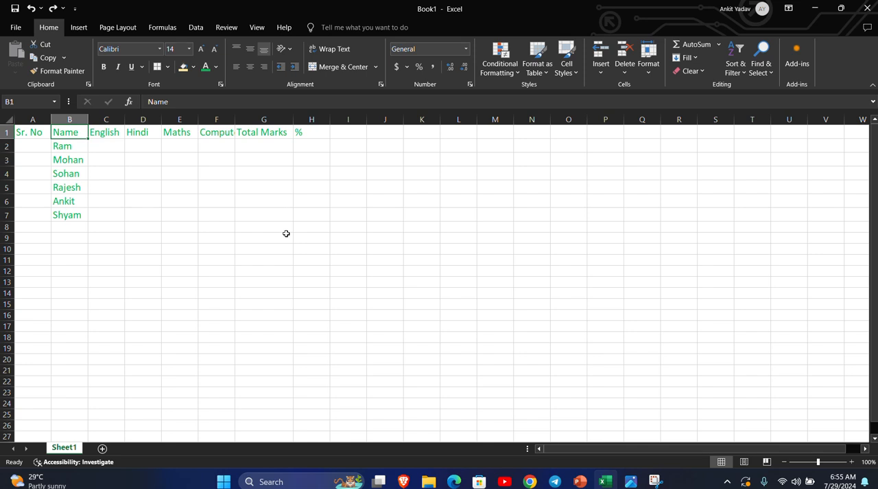
pyautogui.click(27, 132)
pyautogui.click(73, 134)
pyautogui.click(35, 135)
pyautogui.click(68, 134)
pyautogui.click(101, 134)
pyautogui.click(128, 134)
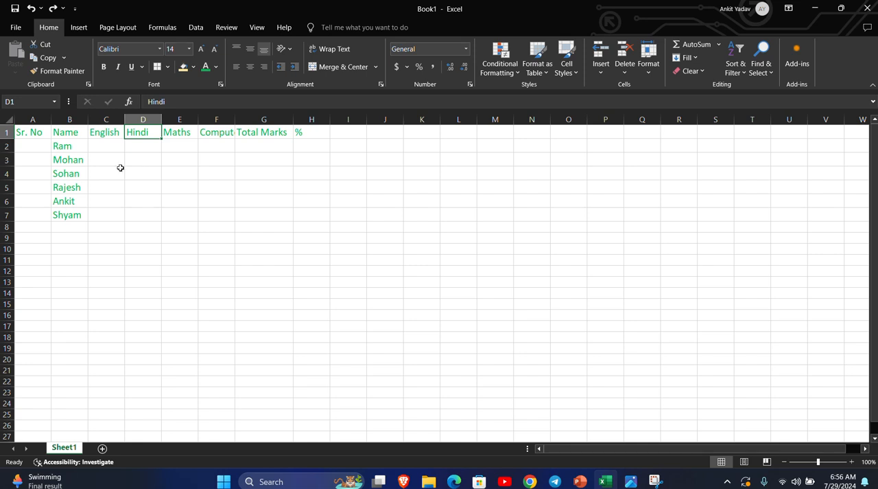
pyautogui.click(112, 132)
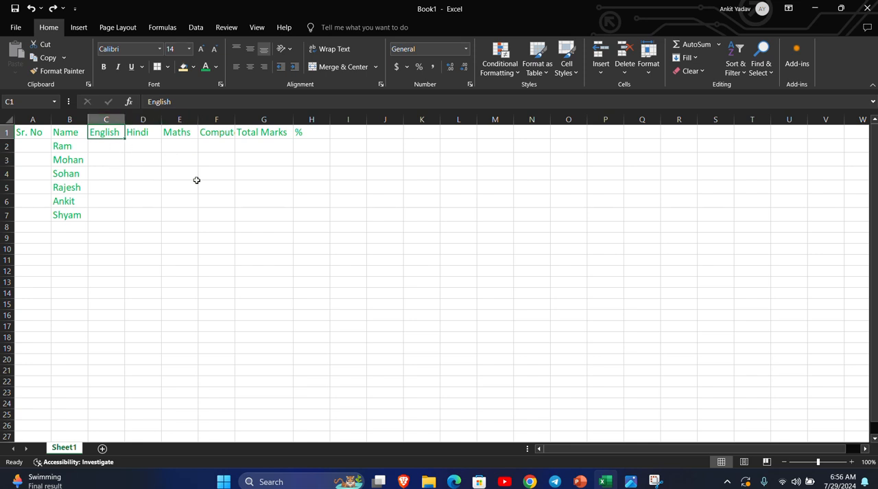
pyautogui.click(105, 118)
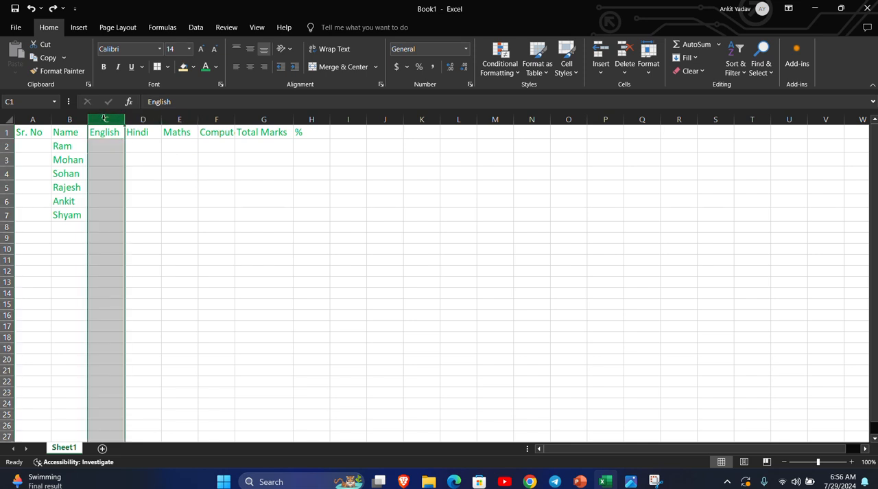
pyautogui.click(6, 145)
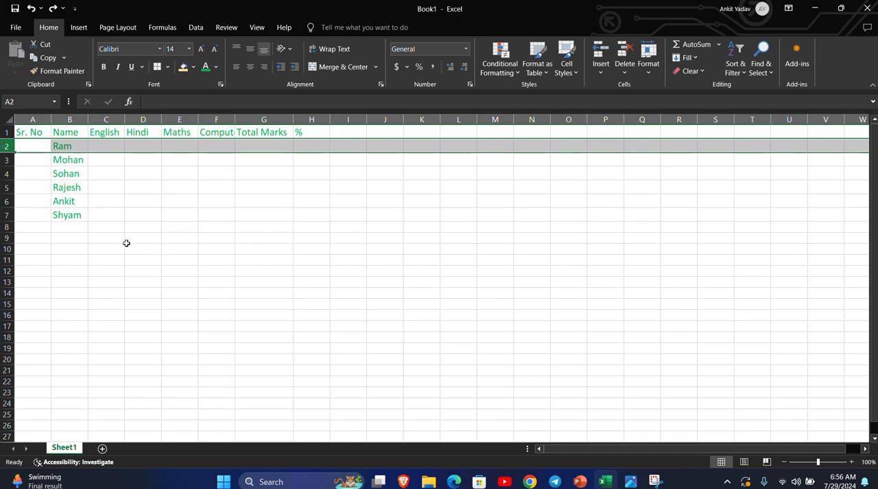
pyautogui.click(112, 145)
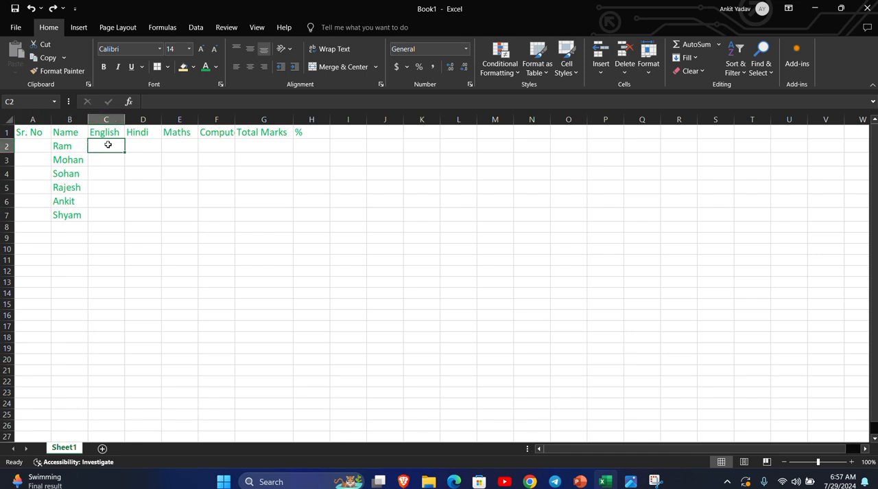
pyautogui.click(142, 149)
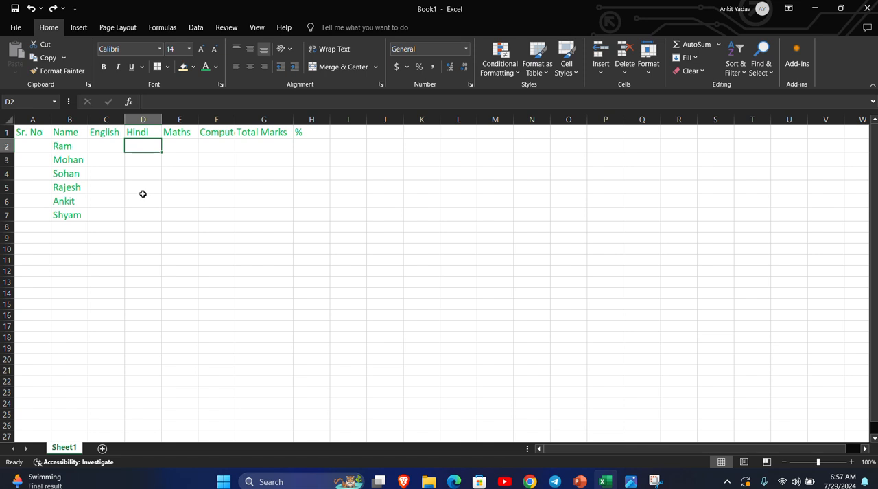
pyautogui.click(143, 193)
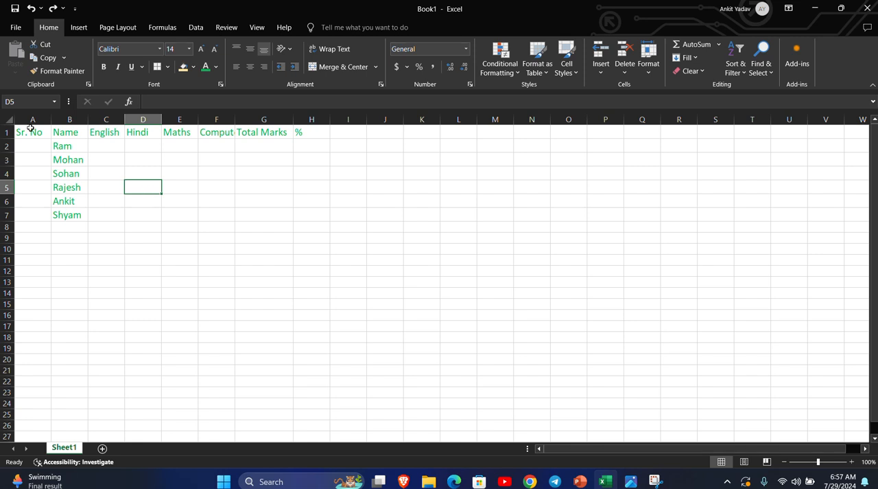
pyautogui.click(109, 146)
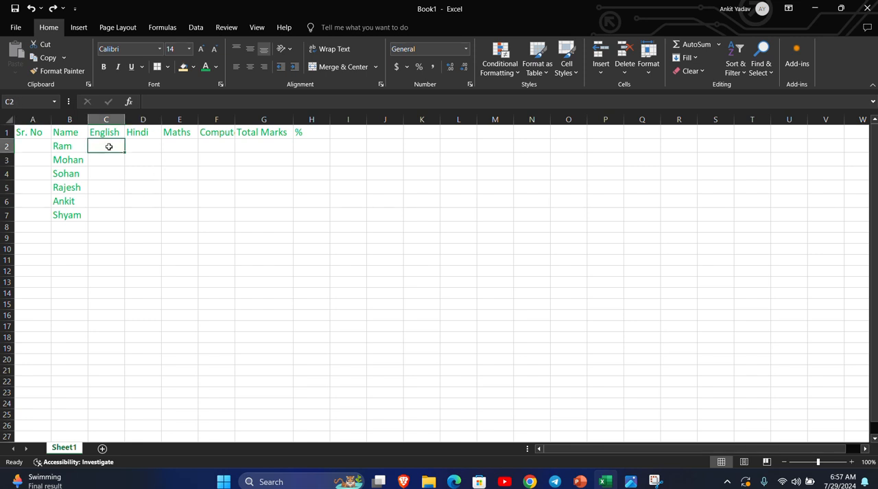
pyautogui.click(130, 144)
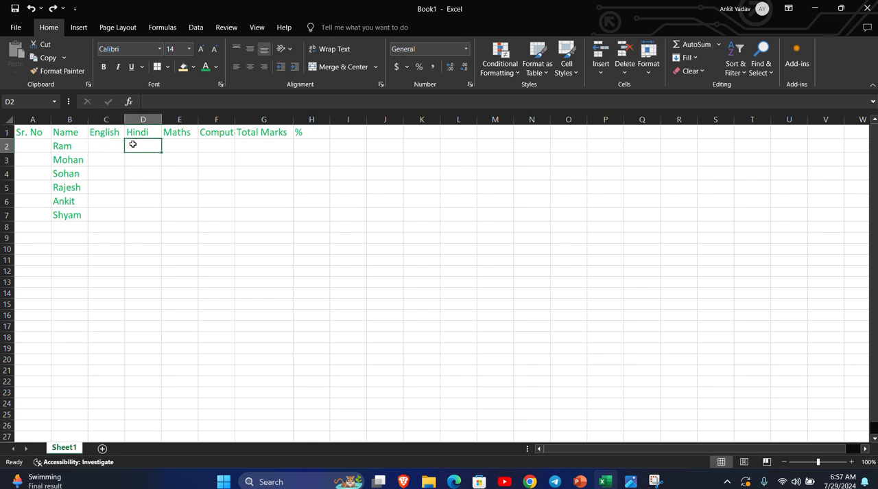
pyautogui.click(110, 146)
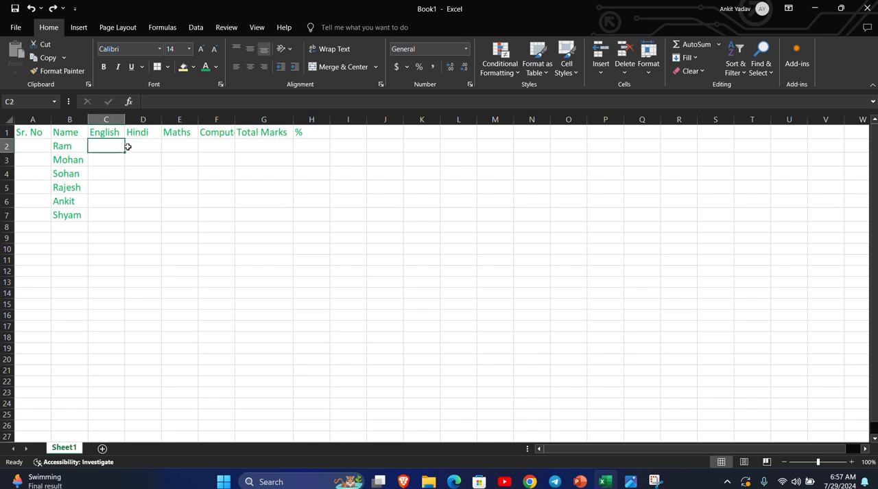
# Insert an entire blank column between the English and Hindi columns.
pyautogui.click(141, 145)
pyautogui.rightClick(142, 148)
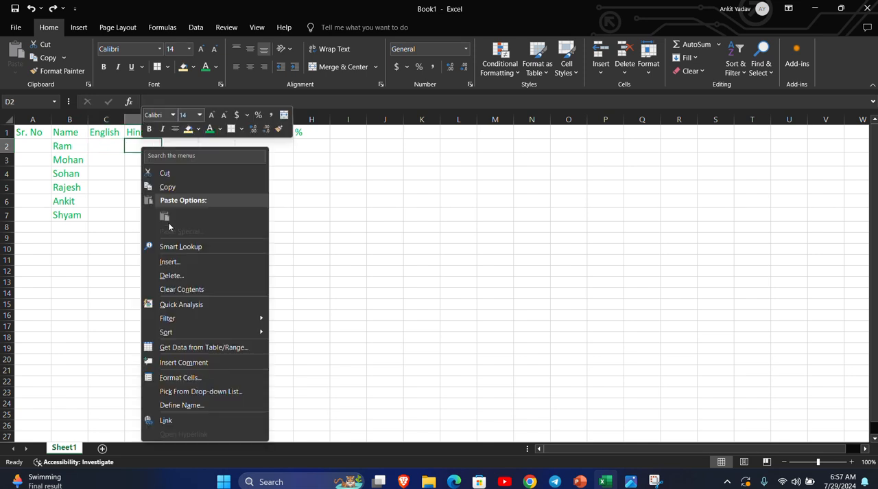
pyautogui.click(177, 265)
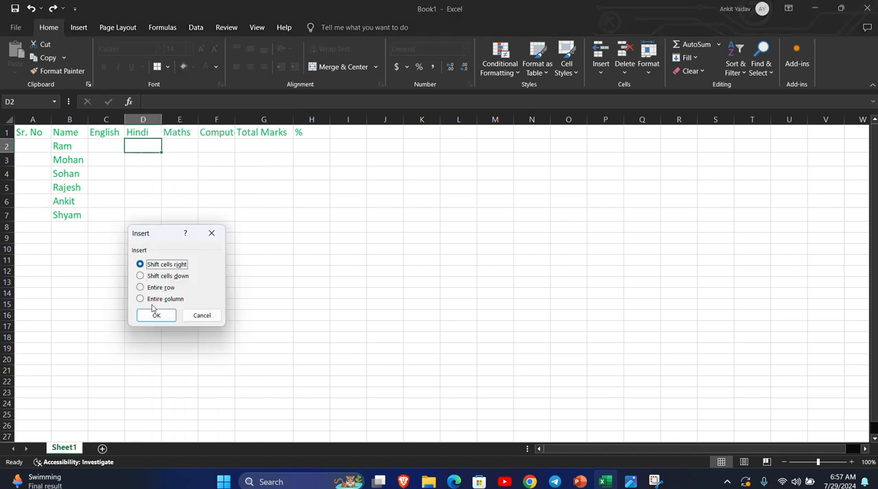
pyautogui.click(157, 288)
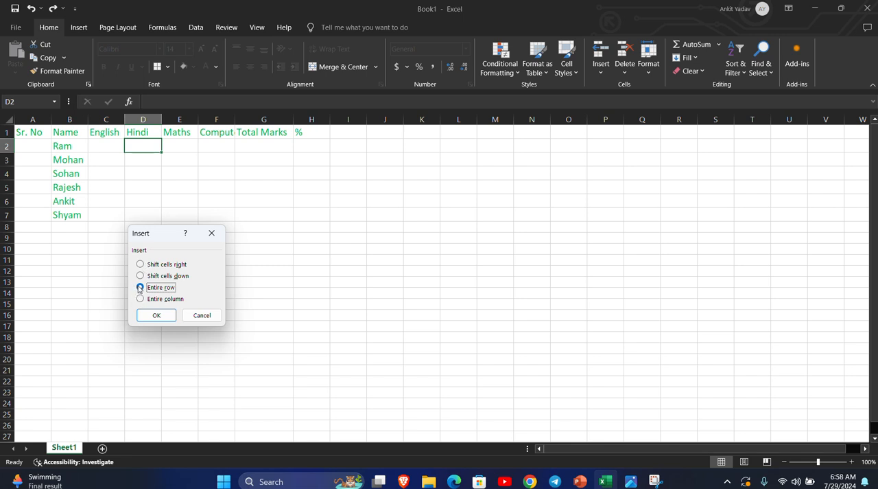
pyautogui.click(140, 299)
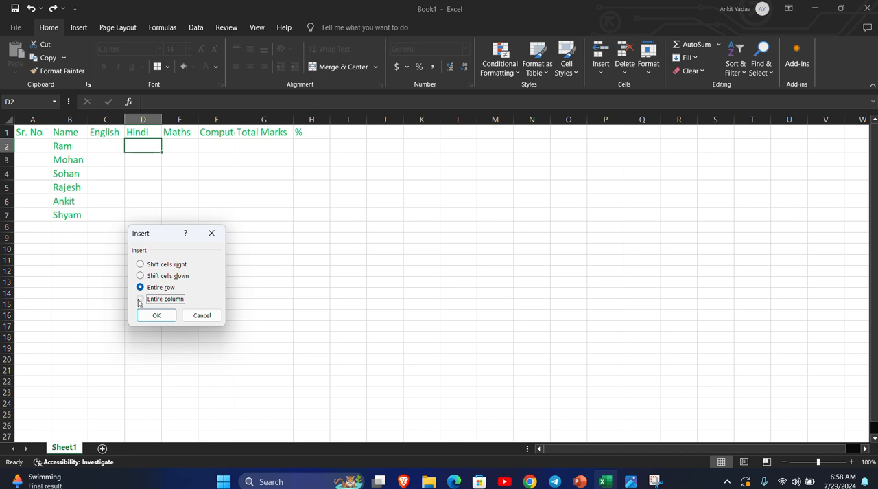
pyautogui.click(157, 315)
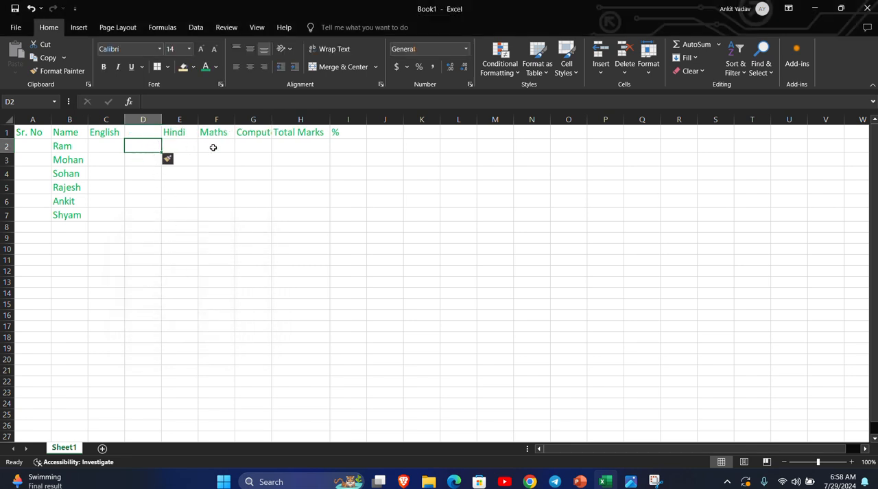
# Insert an entire blank column between the Hindi and Maths columns.
pyautogui.click(213, 147)
pyautogui.rightClick(214, 146)
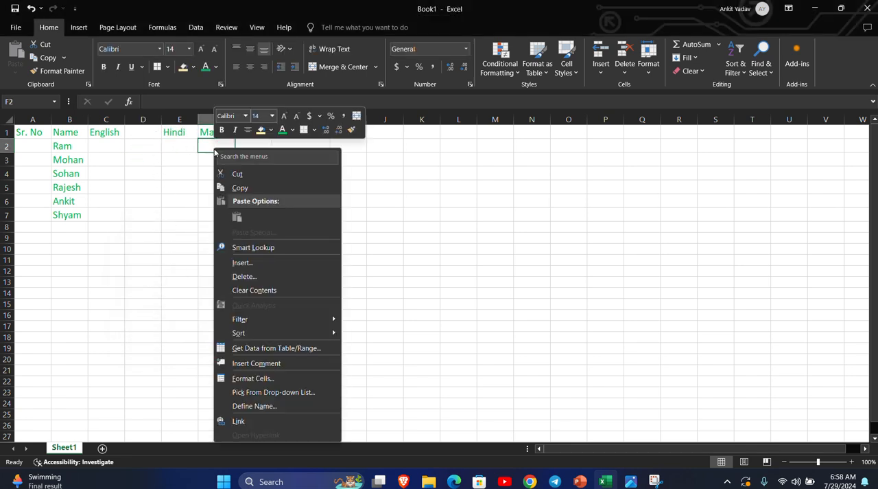
pyautogui.click(251, 265)
pyautogui.click(215, 290)
pyautogui.click(214, 302)
pyautogui.click(222, 317)
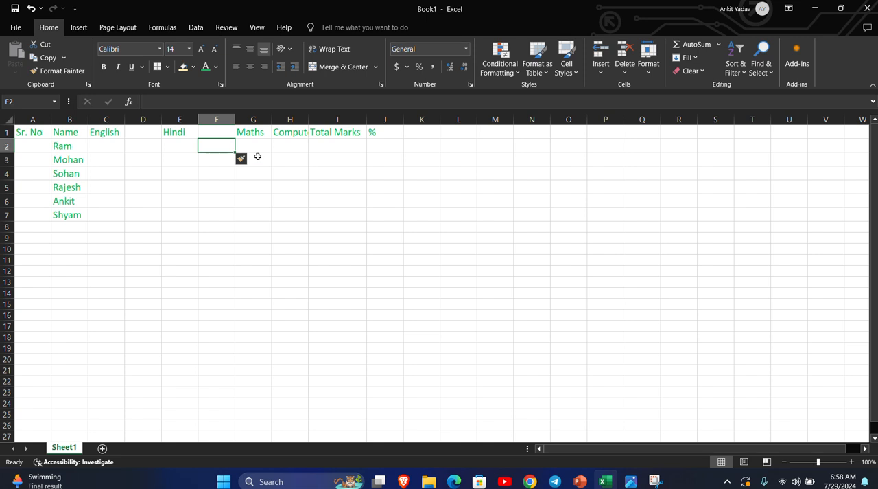
# Insert an entire blank column between the Maths and Computer columns.
pyautogui.click(283, 145)
pyautogui.rightClick(285, 146)
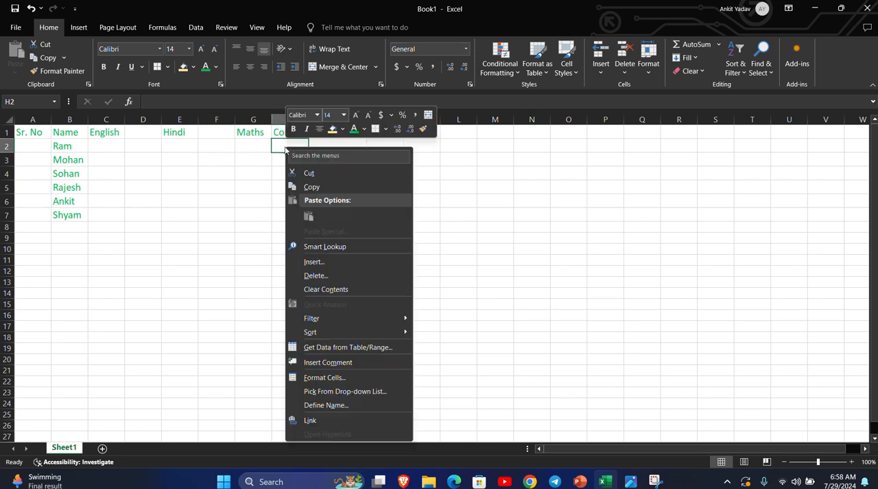
pyautogui.click(318, 263)
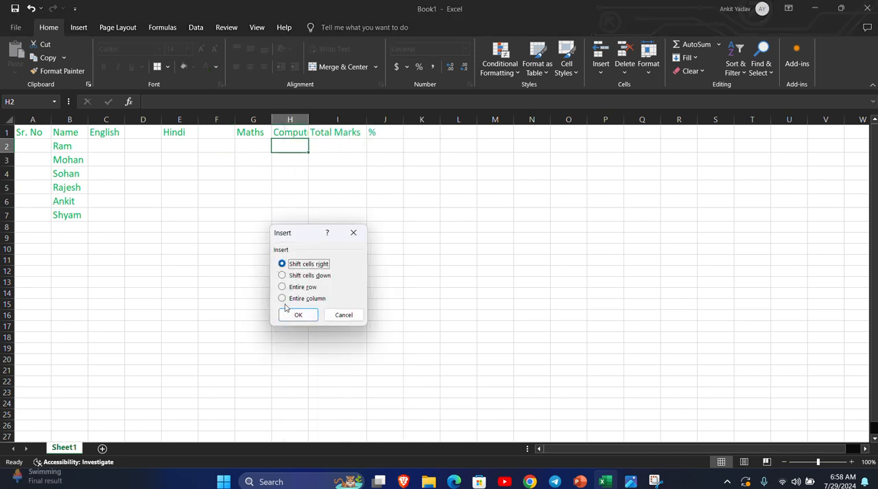
pyautogui.click(282, 298)
pyautogui.click(296, 314)
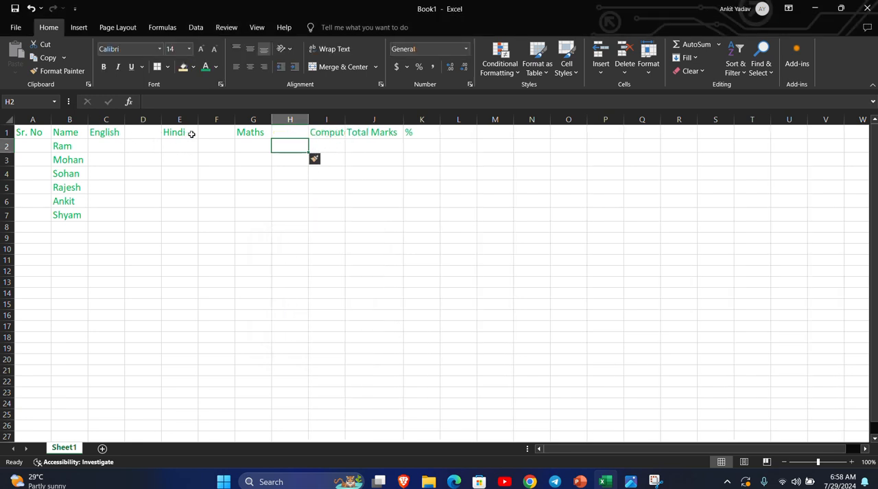
# Insert an entire blank column between the Computer and Total Marks columns.
pyautogui.click(334, 133)
pyautogui.click(357, 142)
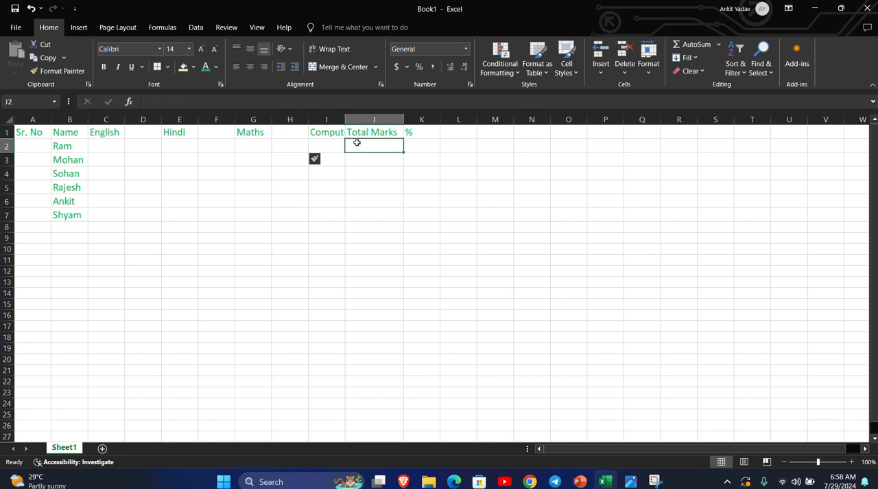
pyautogui.rightClick(354, 141)
pyautogui.click(385, 261)
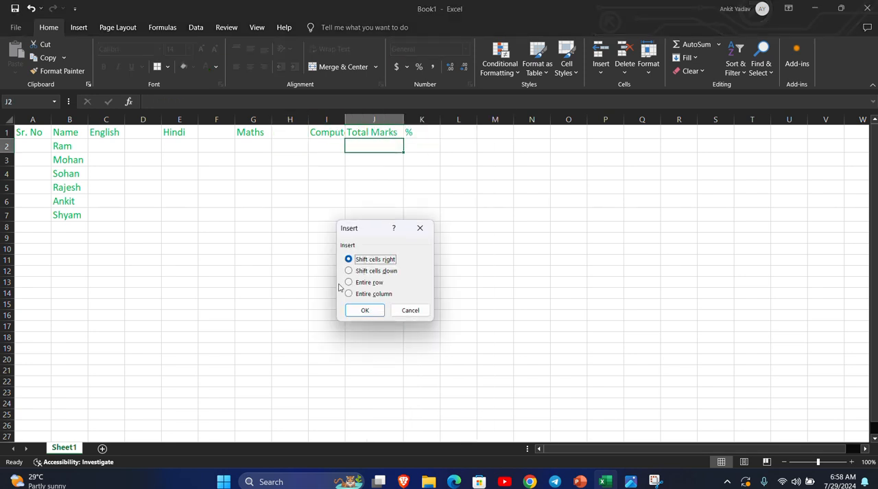
pyautogui.click(348, 282)
pyautogui.click(357, 295)
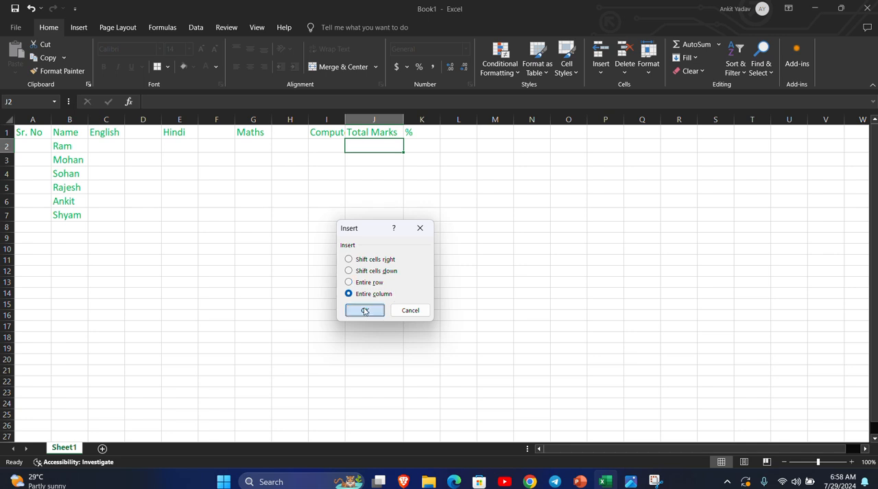
pyautogui.click(365, 311)
# Insert a second entire blank column at column J, after the Computer column.
pyautogui.rightClick(363, 147)
pyautogui.click(393, 262)
pyautogui.click(378, 304)
pyautogui.click(371, 316)
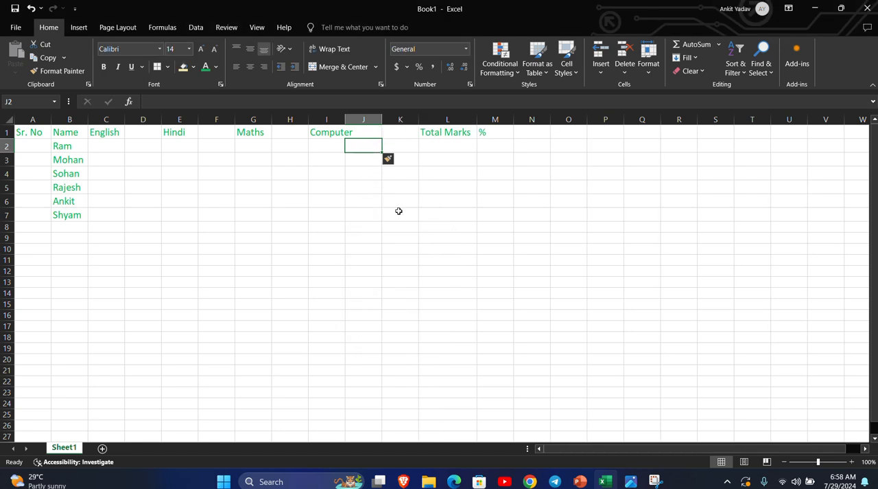
# Delete the entire surplus blank column K in front of Total Marks.
pyautogui.click(399, 144)
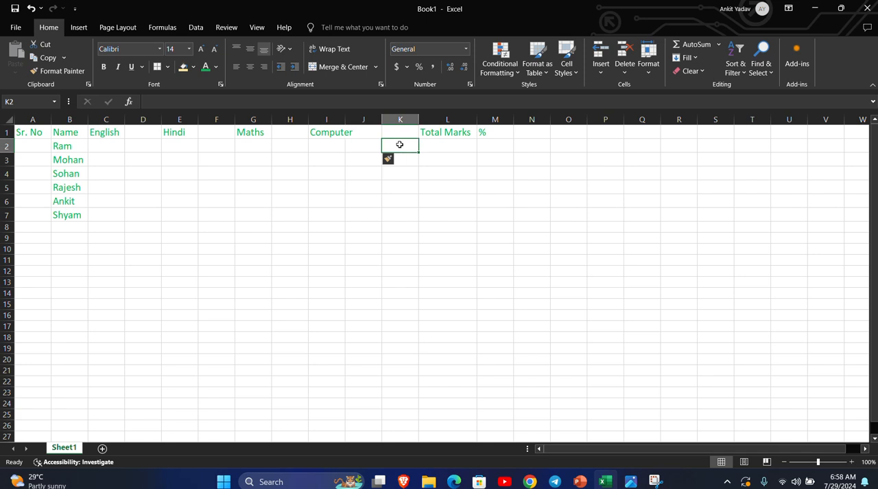
pyautogui.rightClick(400, 144)
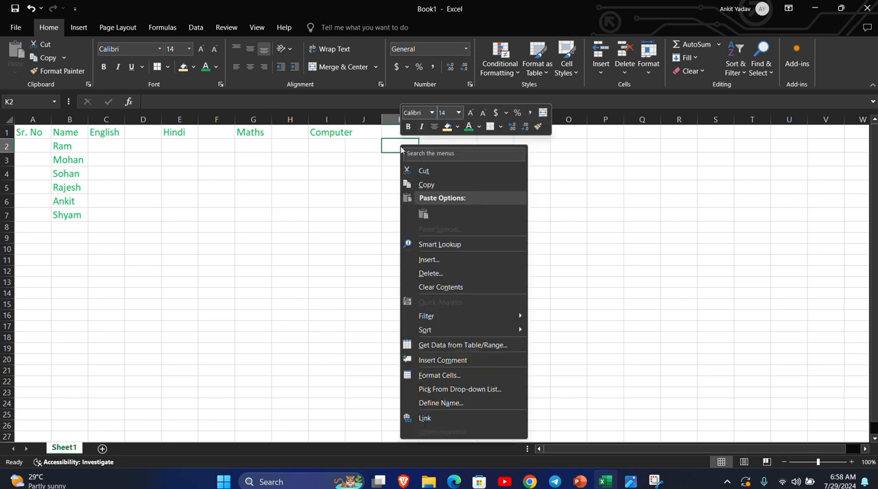
pyautogui.click(439, 274)
pyautogui.click(423, 308)
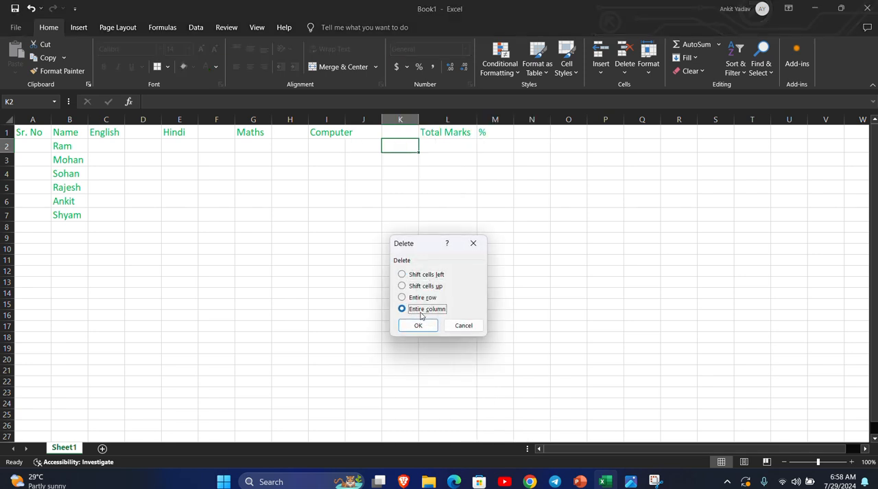
pyautogui.click(417, 325)
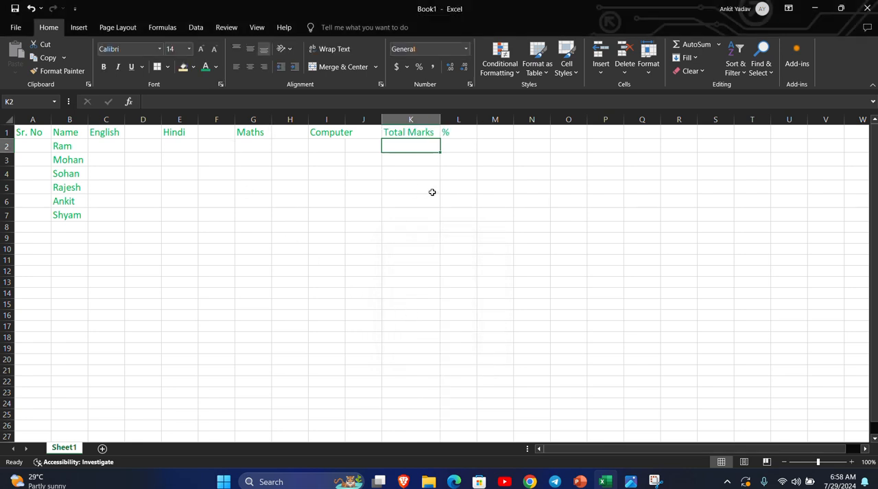
# Merge and center the English, Hindi, Maths and Computer headings across C1:D1, E1:F1, G1:H1 and I1:J1 respectively.
pyautogui.click(108, 133)
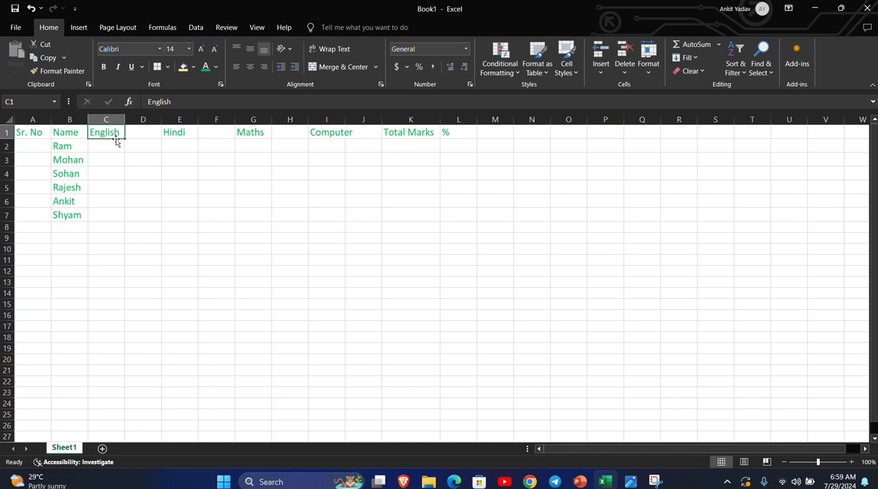
pyautogui.moveTo(109, 132); pyautogui.dragTo(137, 131)
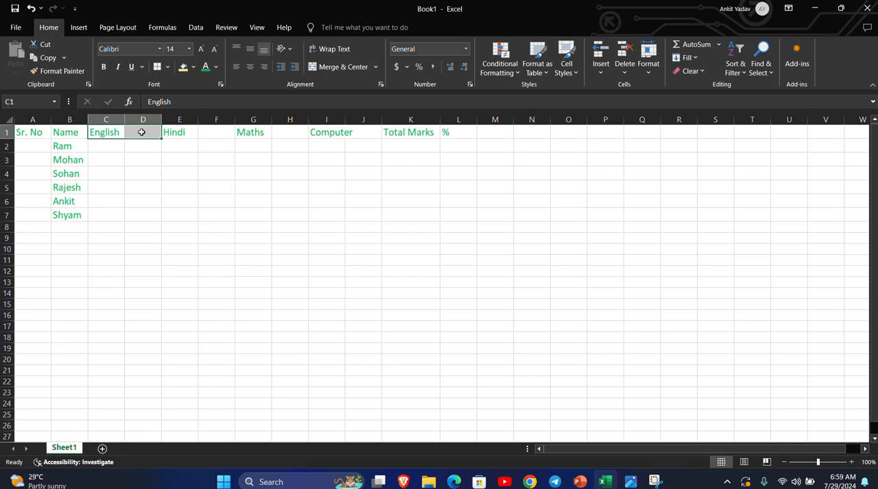
pyautogui.click(331, 66)
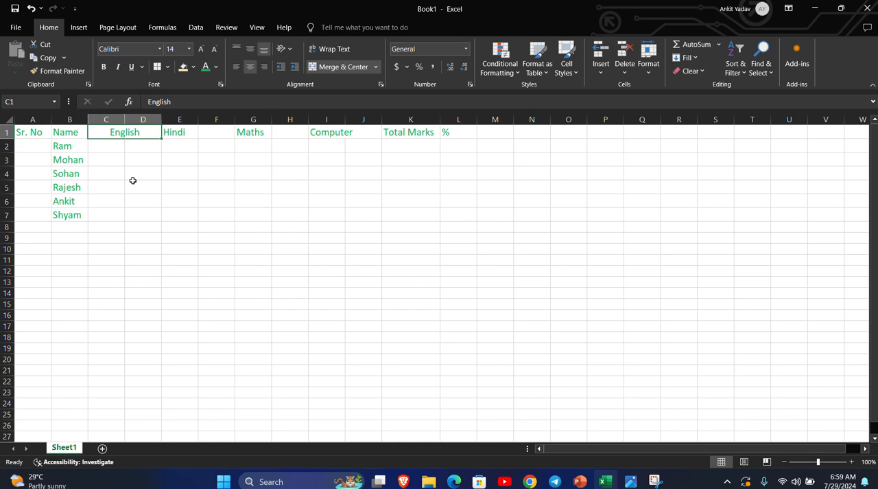
pyautogui.moveTo(182, 132); pyautogui.dragTo(277, 134)
pyautogui.click(332, 68)
pyautogui.click(339, 68)
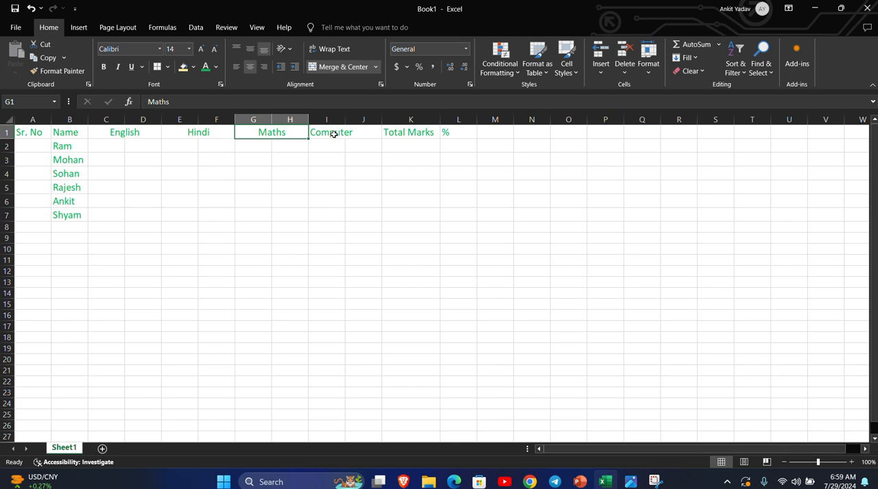
pyautogui.moveTo(333, 134); pyautogui.dragTo(354, 134)
pyautogui.click(358, 68)
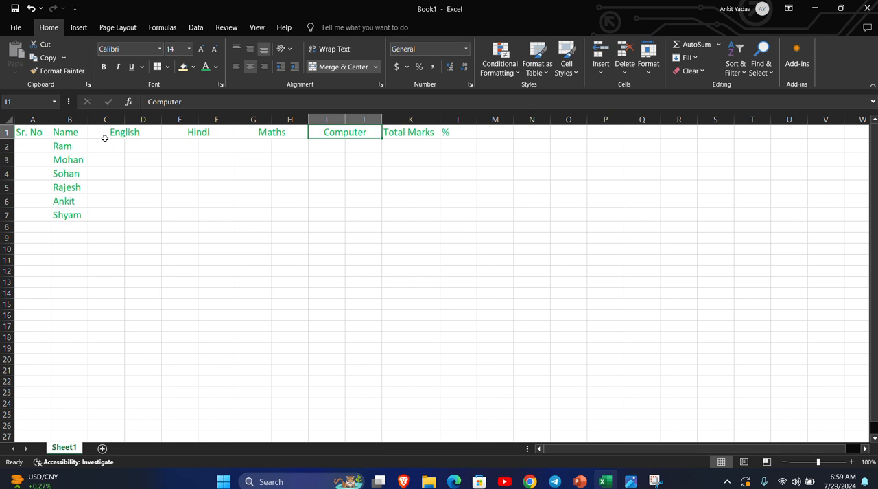
pyautogui.click(147, 135)
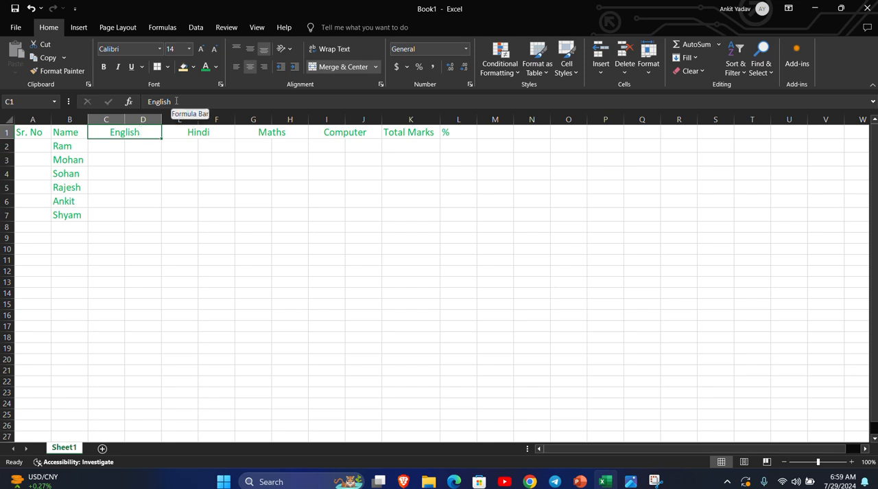
pyautogui.doubleClick(151, 131)
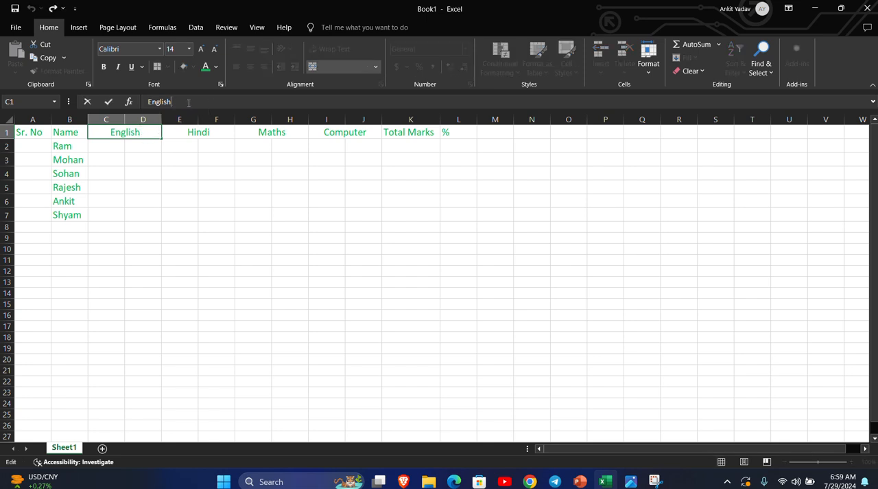
pyautogui.click(141, 144)
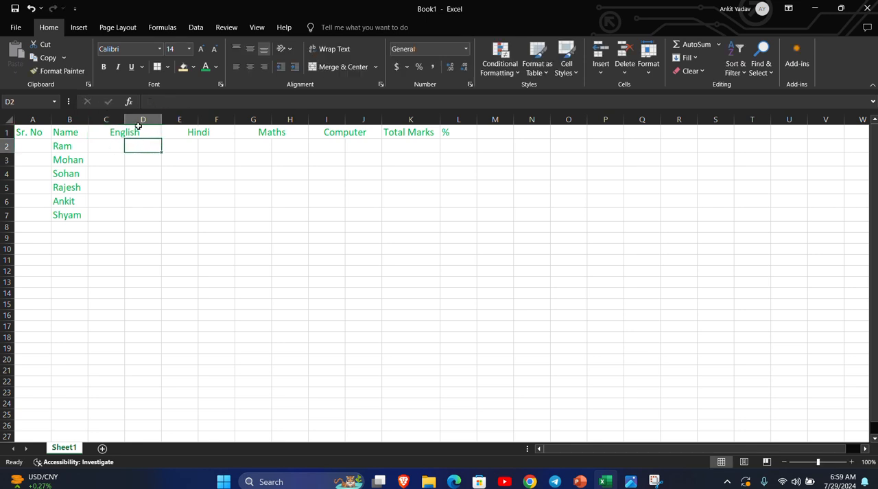
pyautogui.click(128, 131)
pyautogui.doubleClick(142, 131)
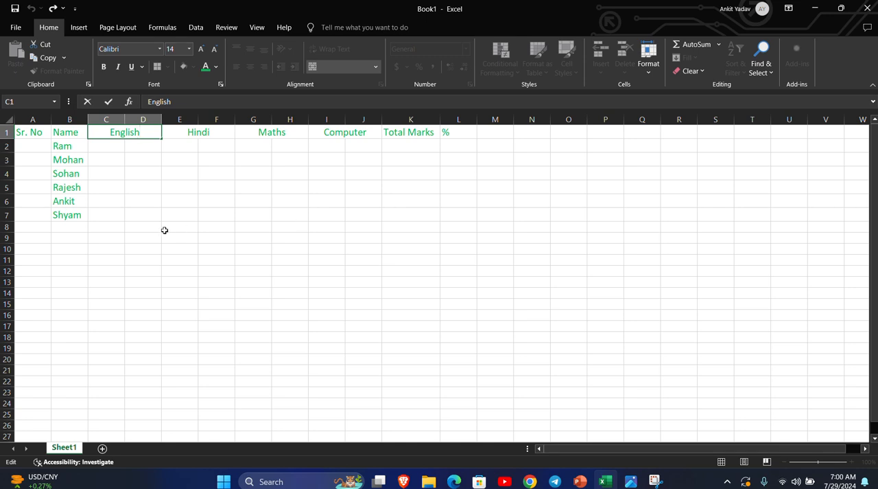
pyautogui.click(210, 159)
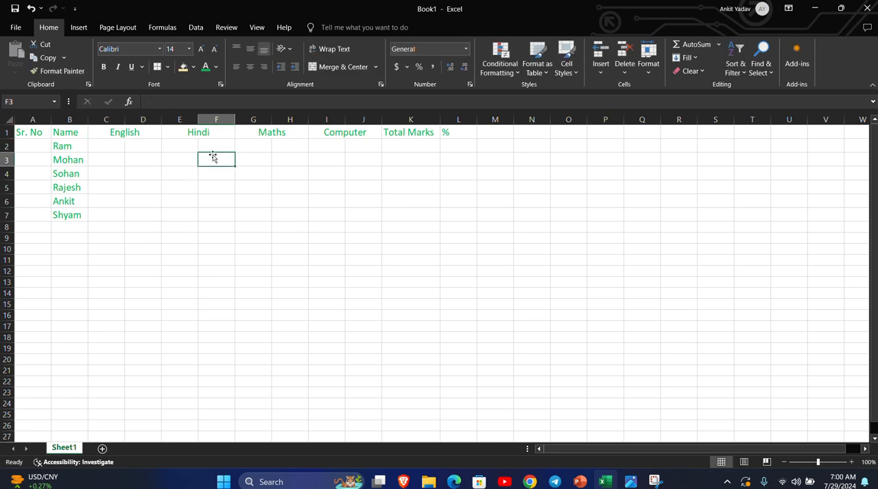
pyautogui.click(214, 172)
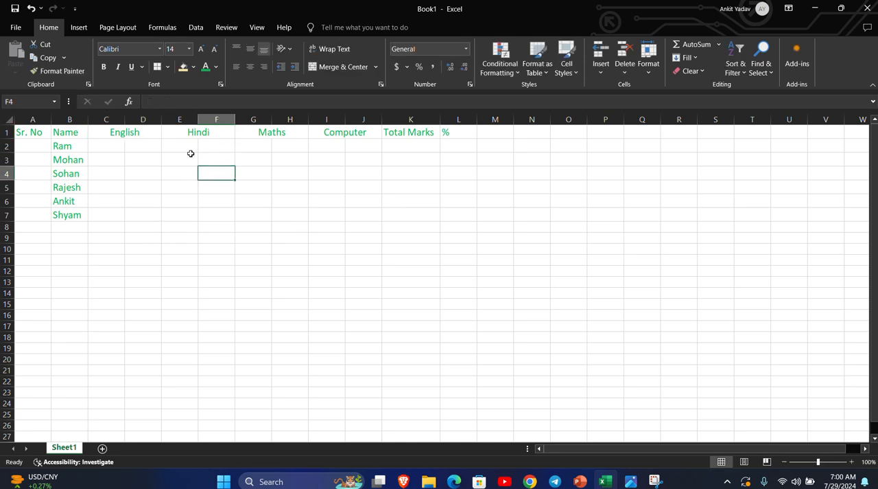
# Add a second line reading "Th. Parc." to the English heading and enlarge row 1 to fit both lines.
pyautogui.doubleClick(141, 133)
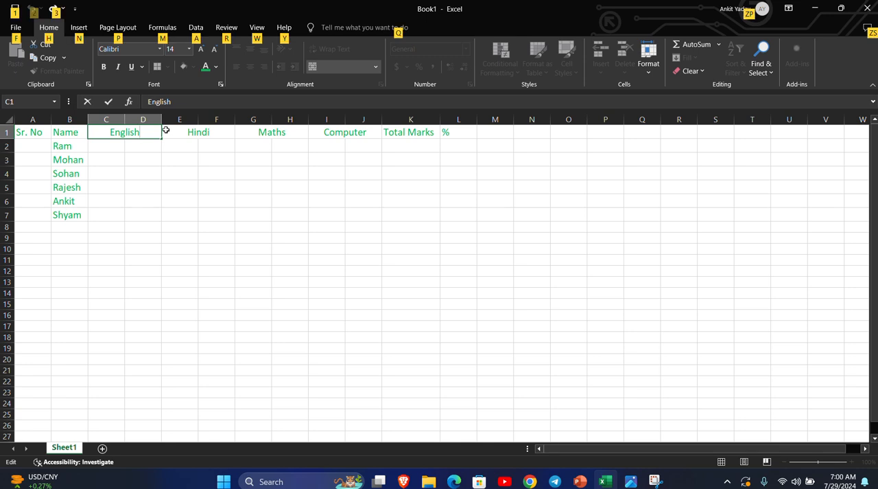
pyautogui.hotkey('alt', 'Return')
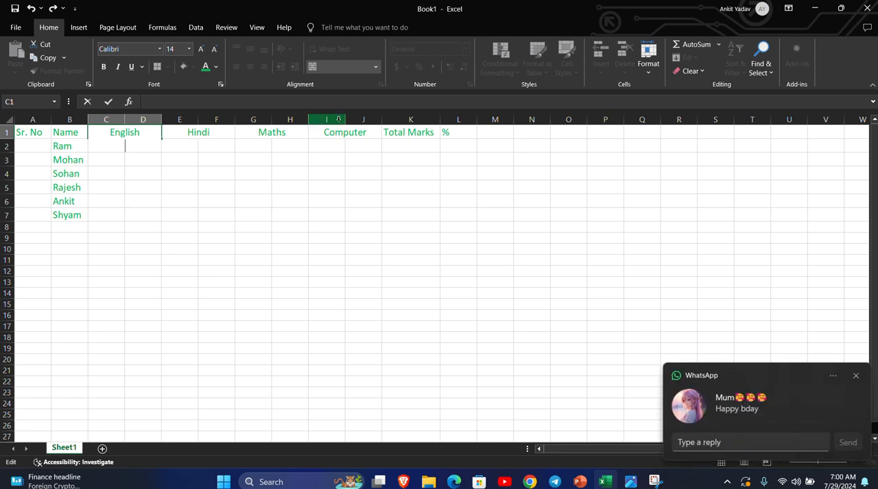
pyautogui.click(856, 375)
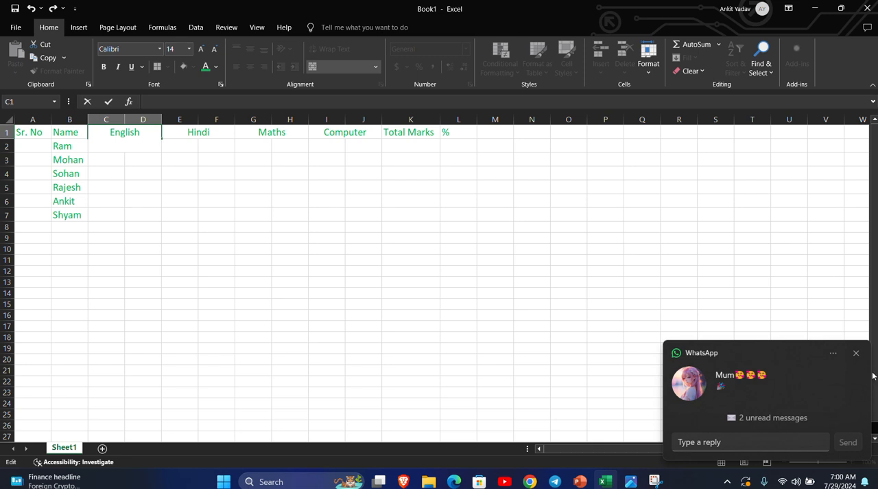
pyautogui.click(856, 354)
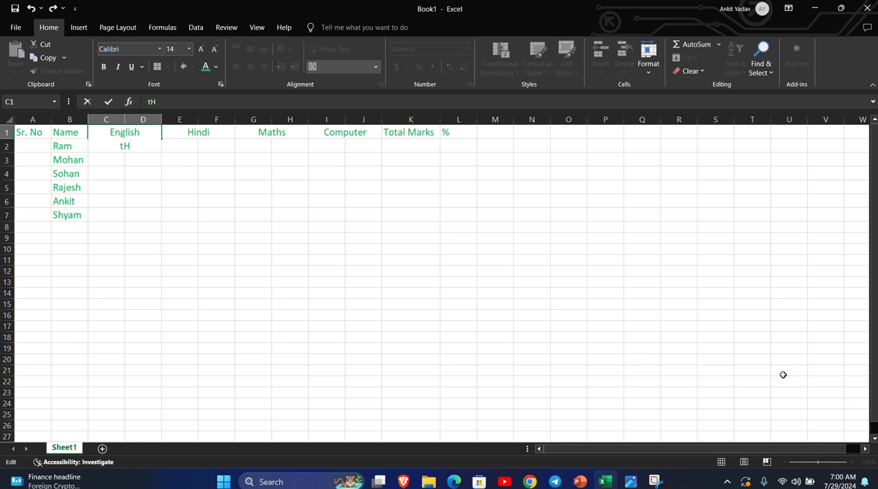
pyautogui.press('BackSpace')
pyautogui.press('BackSpace')
pyautogui.write('Th.      Parc.')
pyautogui.press('Escape')
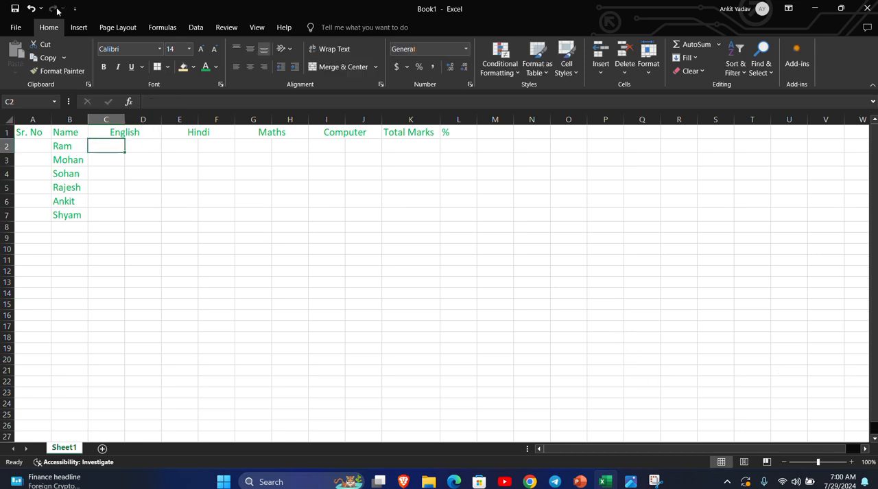
pyautogui.moveTo(9, 139); pyautogui.dragTo(9, 155)
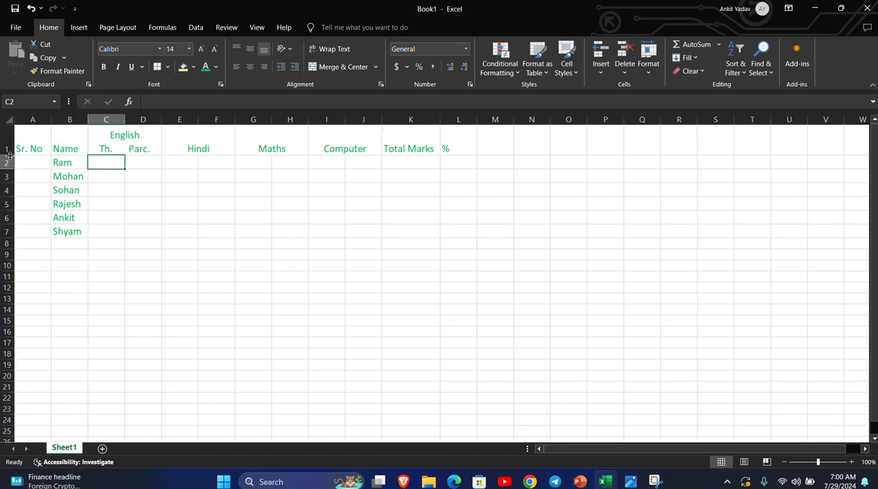
# Add a second line with the sub-headings "Th." and "Parc." to the merged Hindi heading.
pyautogui.click(196, 151)
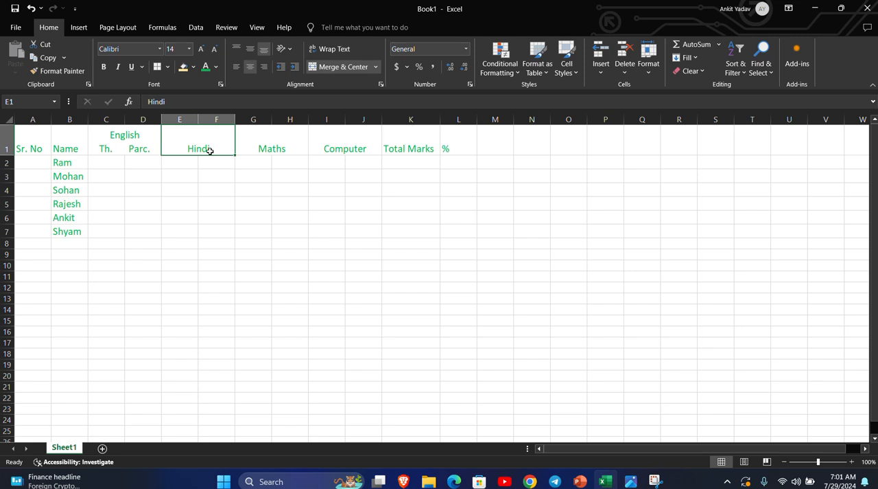
pyautogui.press('XF86AudioLowerVolume')
pyautogui.doubleClick(209, 151)
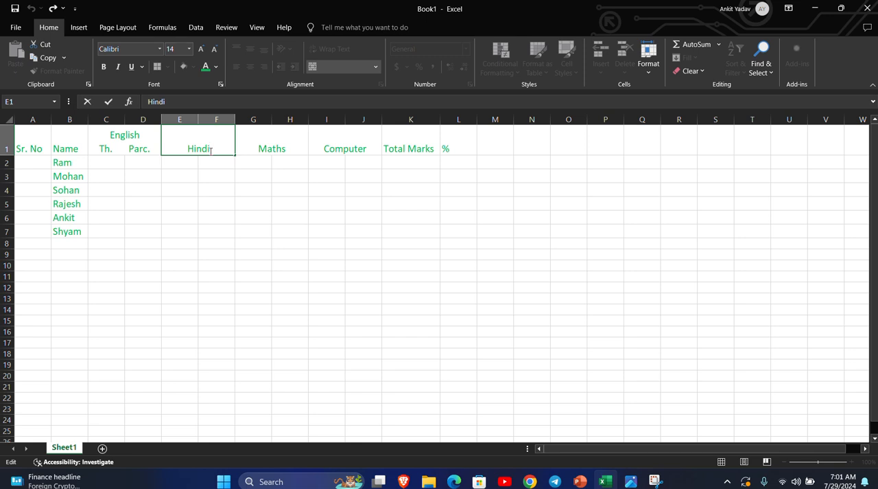
pyautogui.hotkey('alt', 'Return')
pyautogui.write('Th.   Parc.')
pyautogui.press('Return')
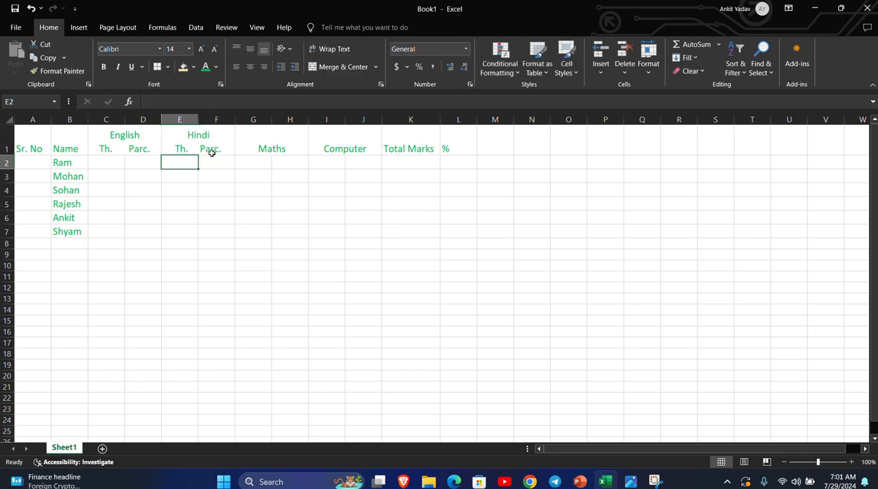
# Add a second line with the sub-headings "Th." and "Parc." to the merged Maths heading.
pyautogui.click(292, 150)
pyautogui.press('F2')
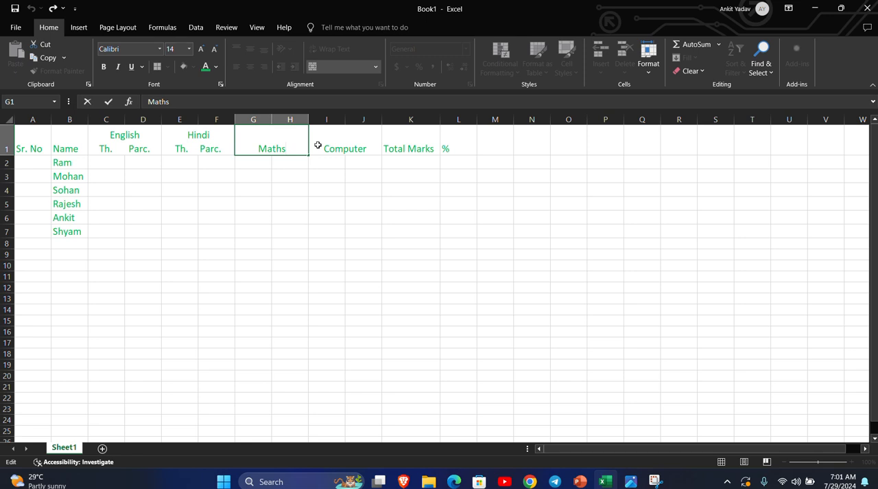
pyautogui.hotkey('alt', 'Return')
pyautogui.write('Th.   Pa')
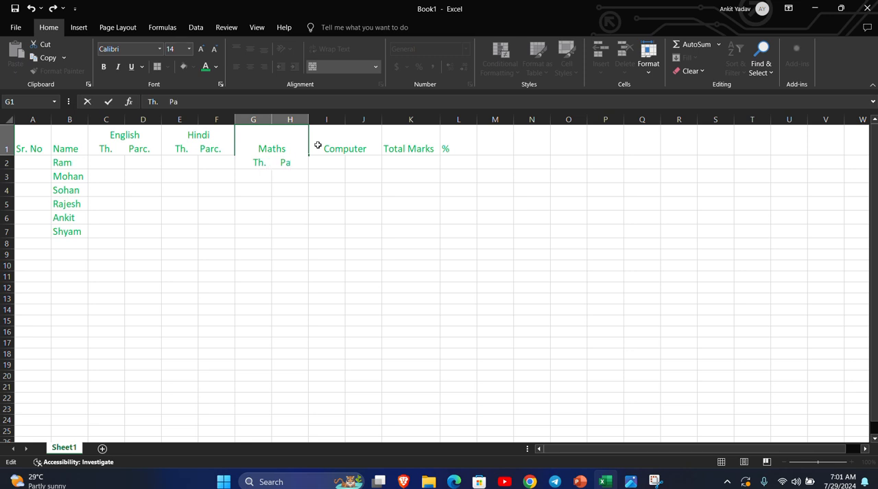
pyautogui.write('c')
pyautogui.press('BackSpace')
pyautogui.write('rc.')
pyautogui.press('Return')
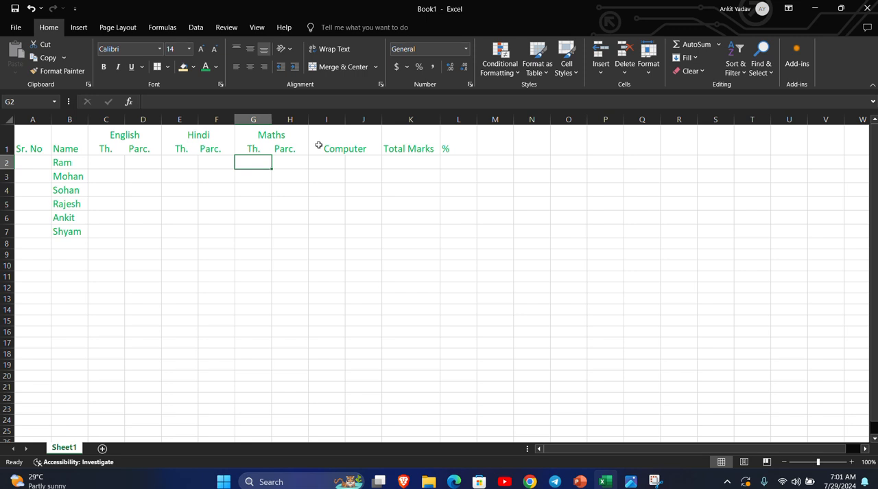
# Add a second line with the sub-headings "Th." and "Parct." to the merged Computer heading.
pyautogui.click(368, 150)
pyautogui.doubleClick(368, 150)
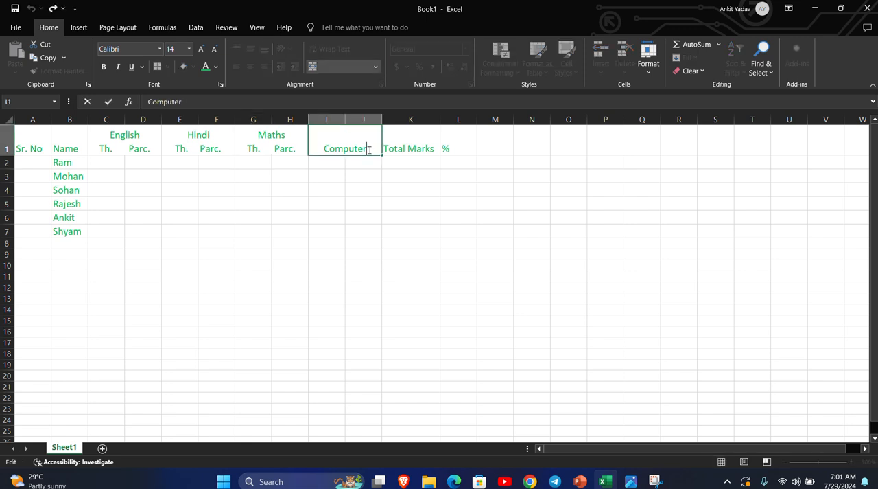
pyautogui.hotkey('alt', 'Return')
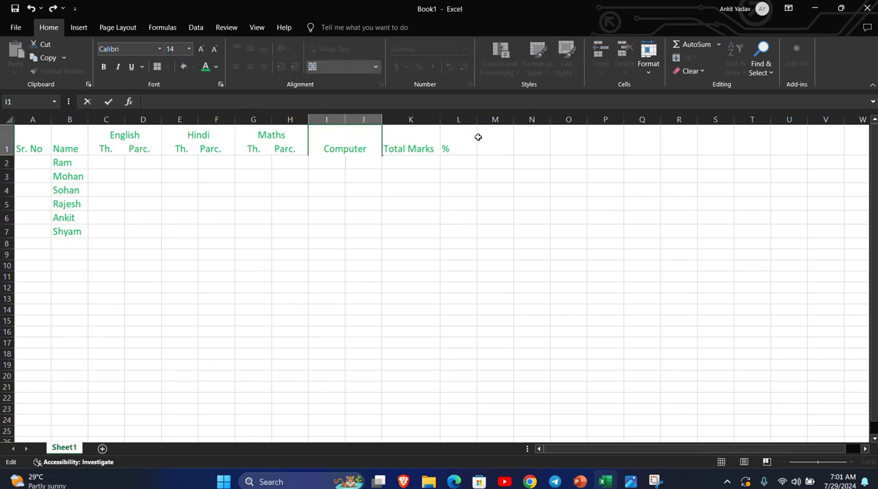
pyautogui.write('Th.    Parct.')
pyautogui.press('Return')
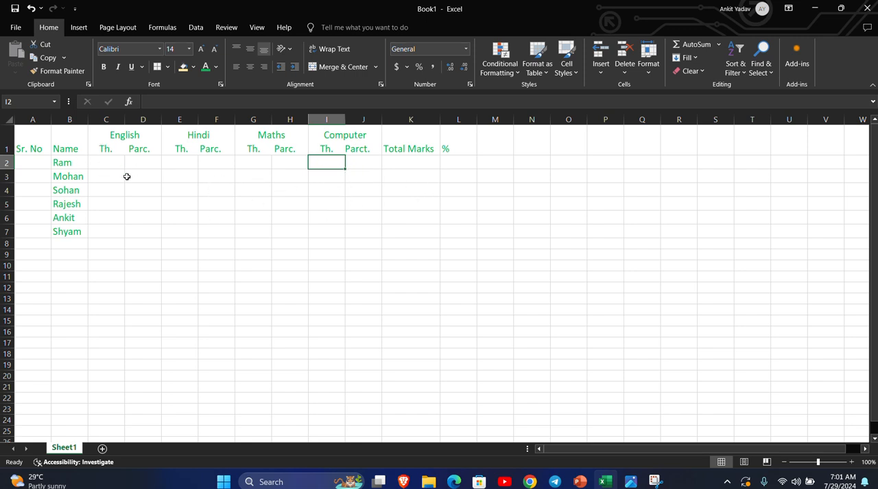
# Enter the first student's marks in row 2: English 78 and 25, Hindi 72 and 23.
pyautogui.click(104, 161)
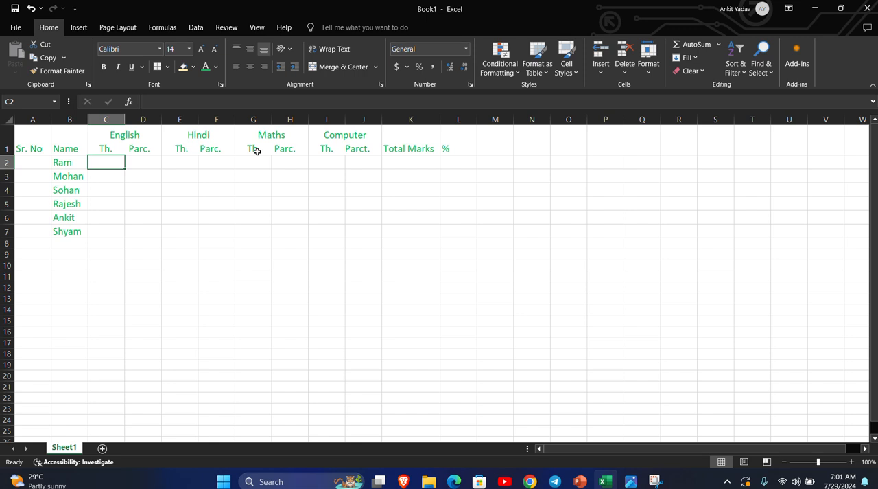
pyautogui.write('78')
pyautogui.press('Tab')
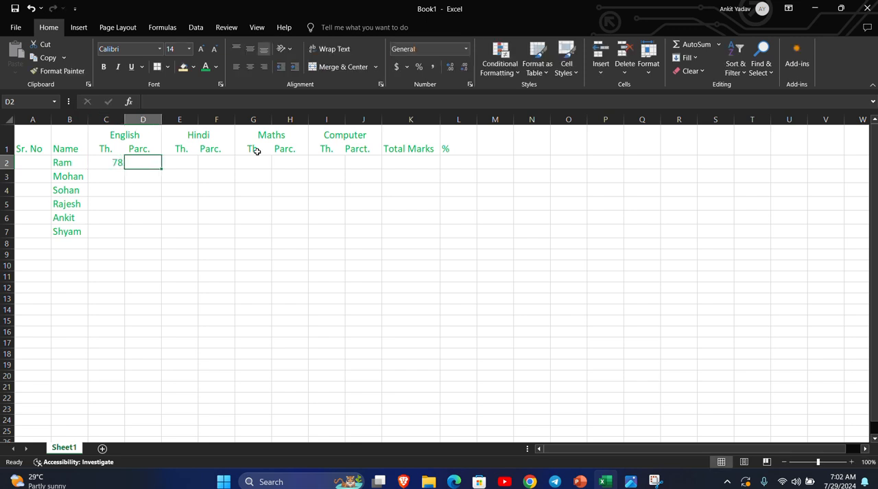
pyautogui.write('5')
pyautogui.press('BackSpace')
pyautogui.write('25')
pyautogui.press('Tab')
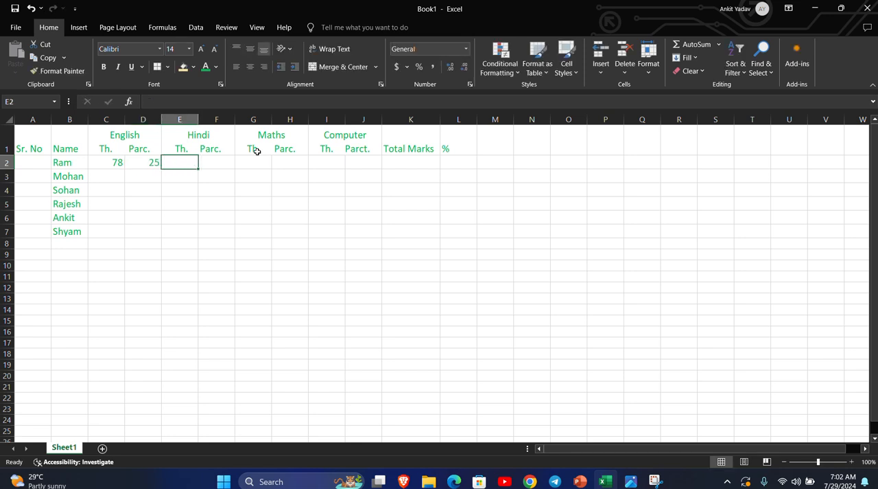
pyautogui.write('72')
pyautogui.press('Tab')
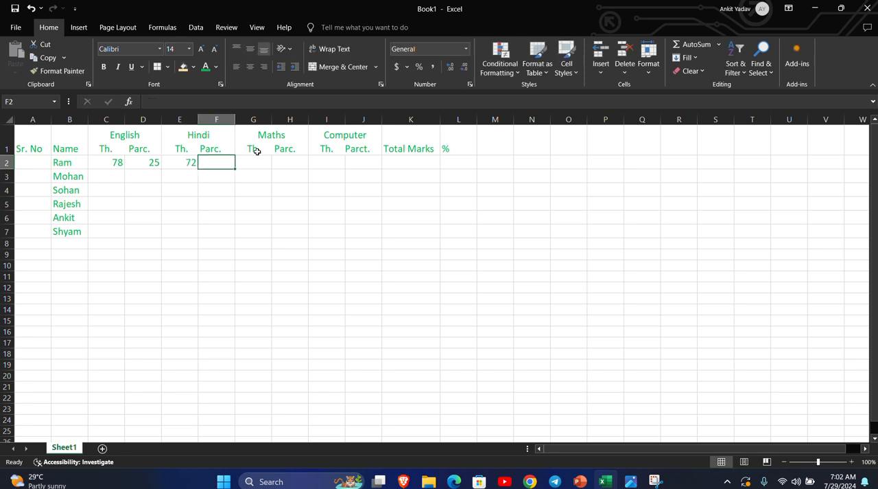
pyautogui.write('23')
pyautogui.press('Tab')
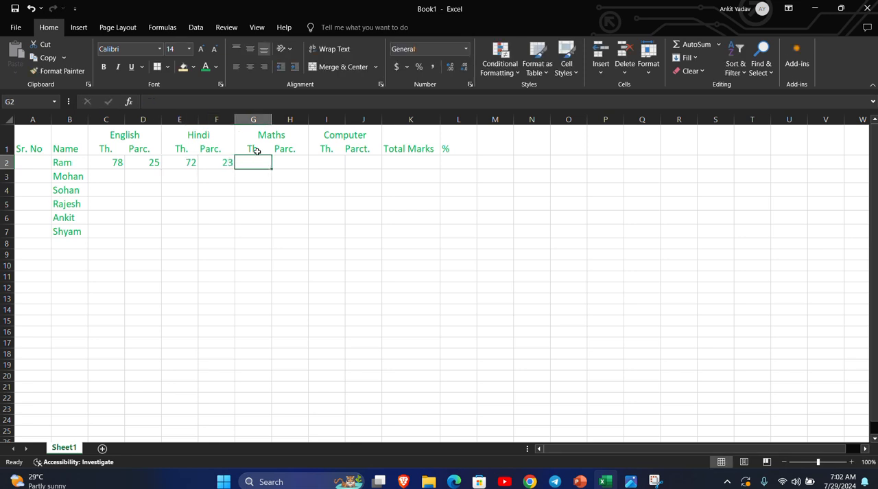
# Enter the first student's remaining marks in row 2: Maths 49 and 26, Computer 59 and 26.
pyautogui.write('49')
pyautogui.press('Tab')
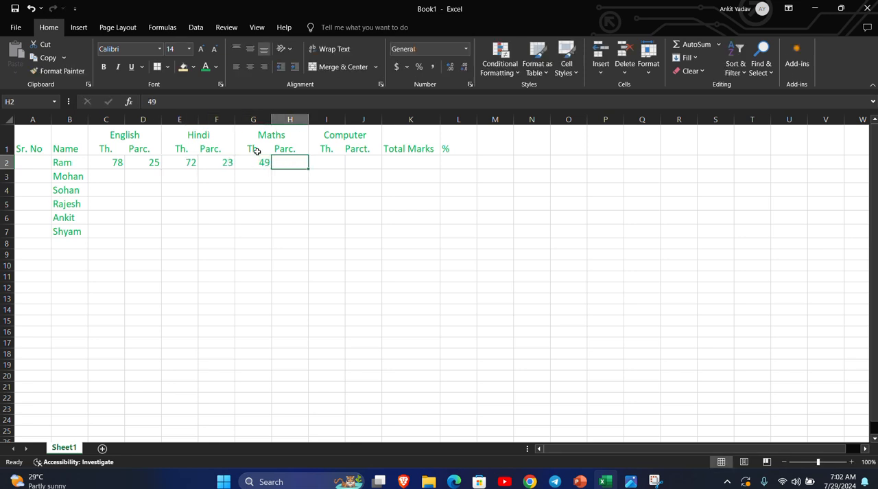
pyautogui.write('26')
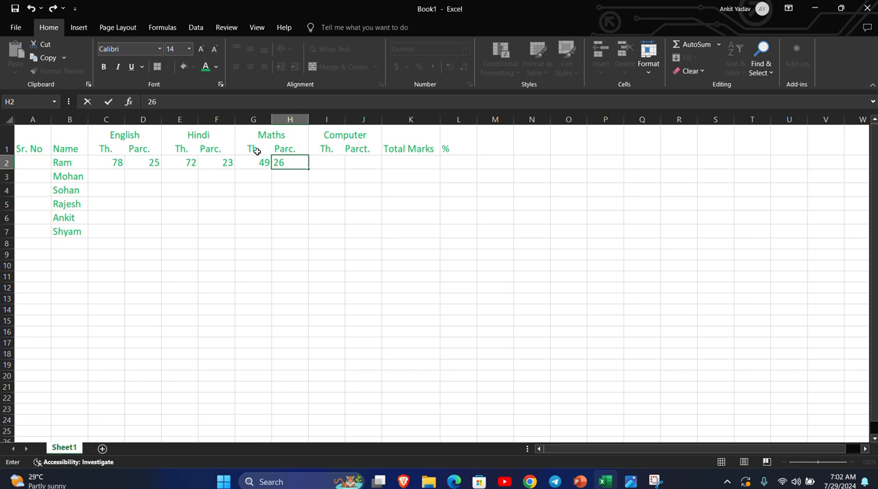
pyautogui.press('Tab')
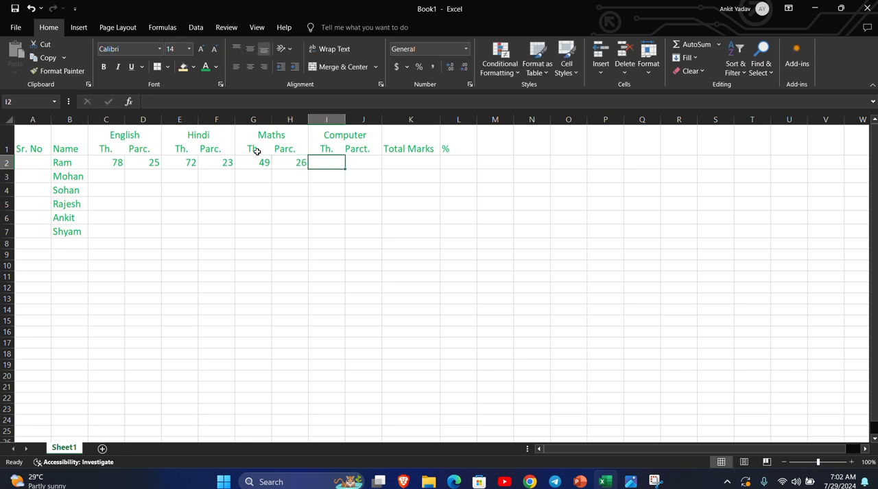
pyautogui.write('59')
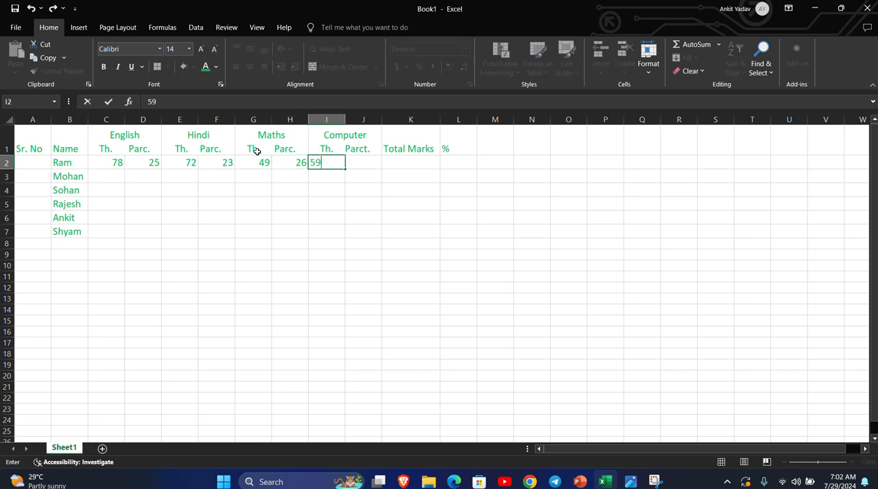
pyautogui.press('Tab')
pyautogui.write('26')
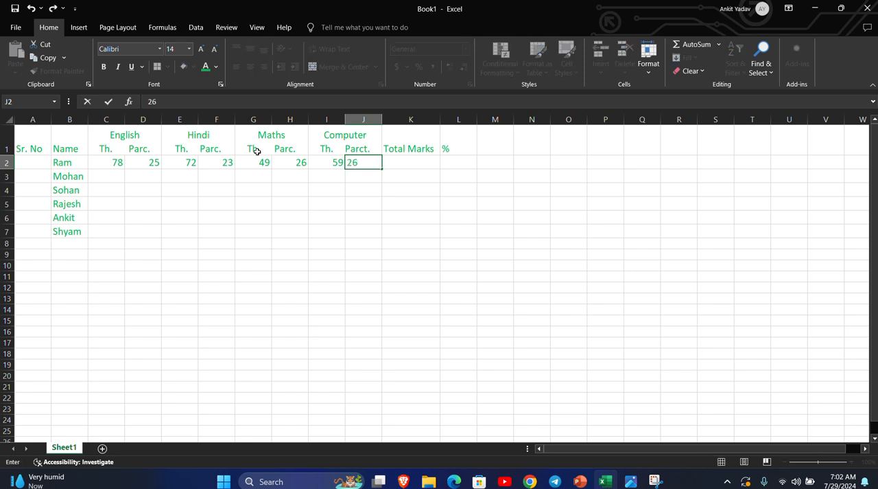
pyautogui.press('Return')
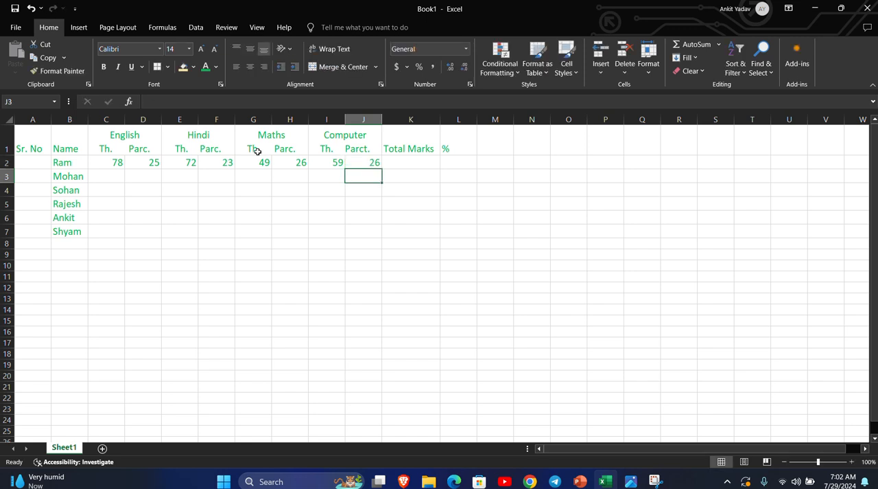
# Enter the second student's marks in row 3: English 45 and 25, Hindi 45 and 20.
pyautogui.click(104, 177)
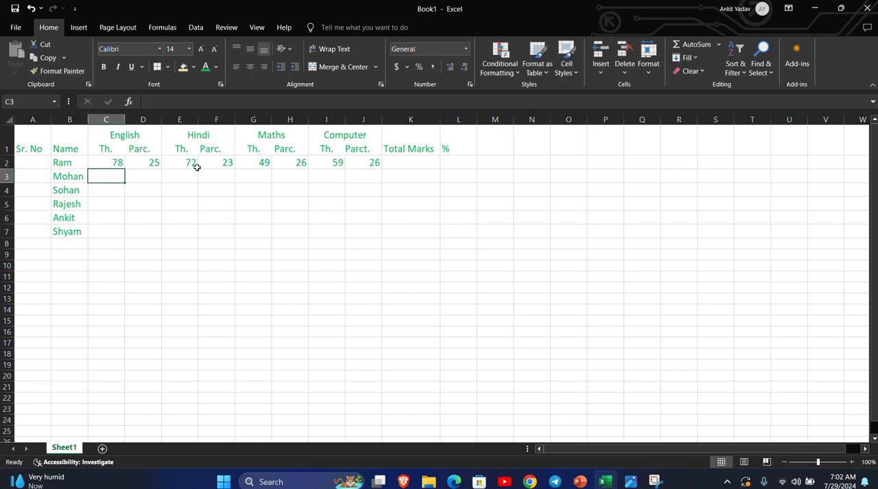
pyautogui.write('45')
pyautogui.press('Tab')
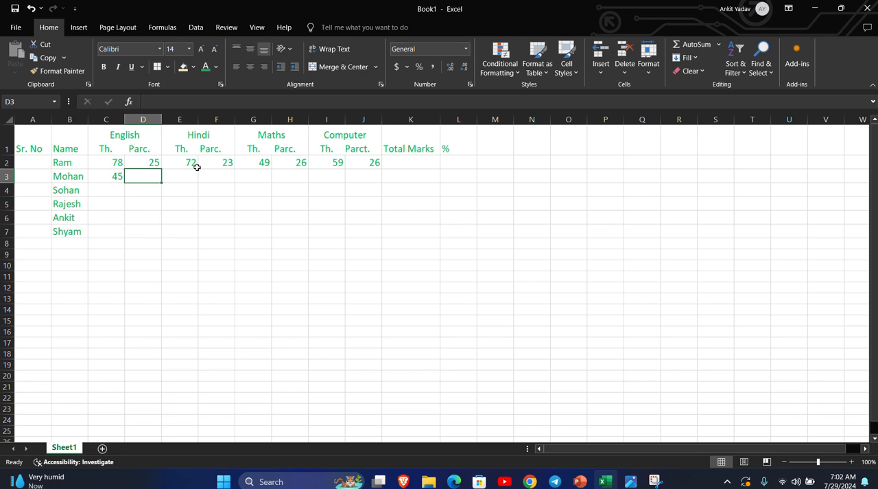
pyautogui.write('25')
pyautogui.press('Tab')
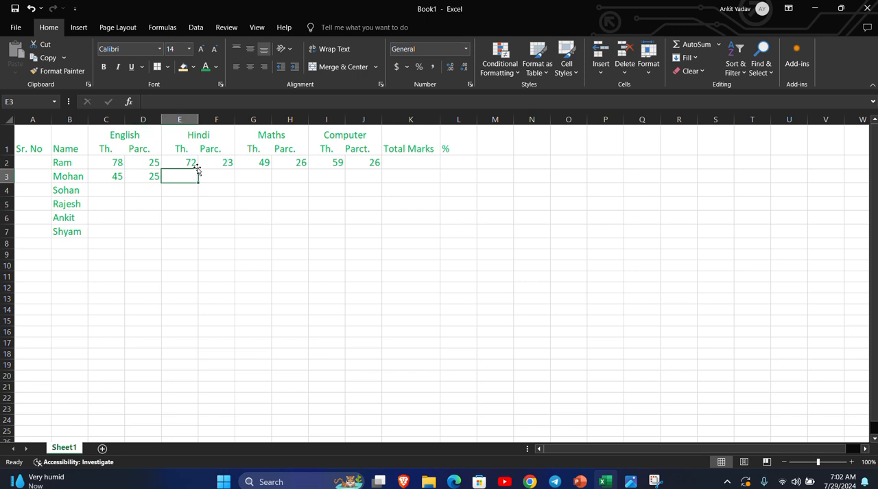
pyautogui.write('45')
pyautogui.press('Tab')
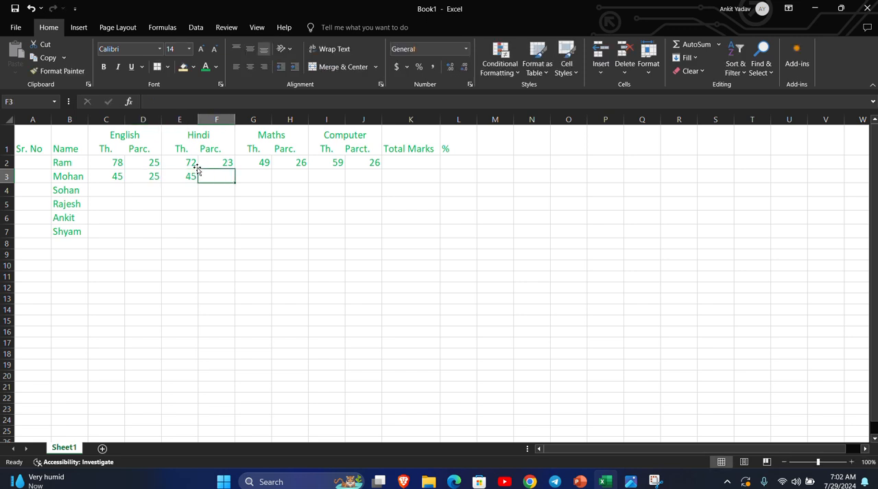
pyautogui.write('20')
pyautogui.press('Tab')
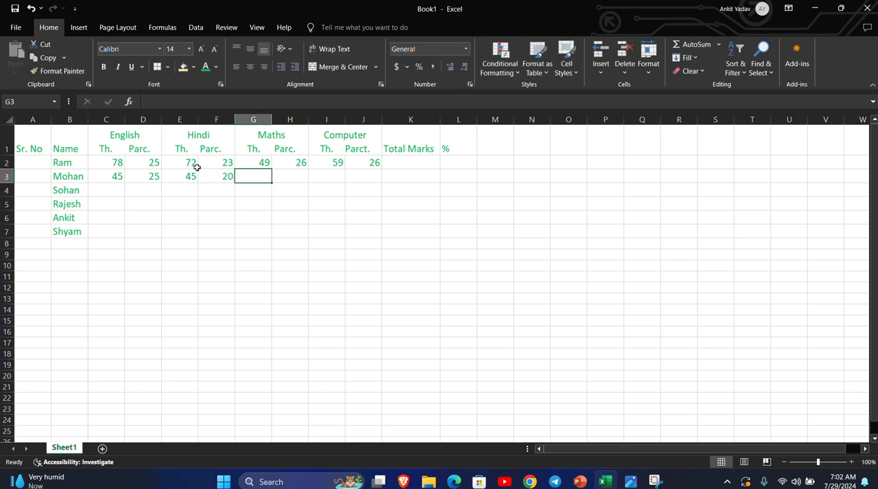
# Enter the second student's remaining marks in row 3: Maths 43 and 23, Computer 52 and 25.
pyautogui.write('43')
pyautogui.press('Tab')
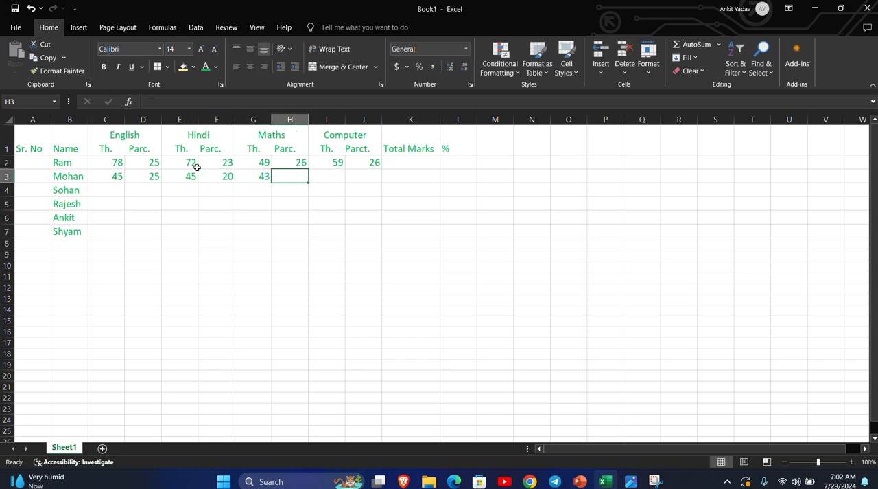
pyautogui.write('23')
pyautogui.press('Tab')
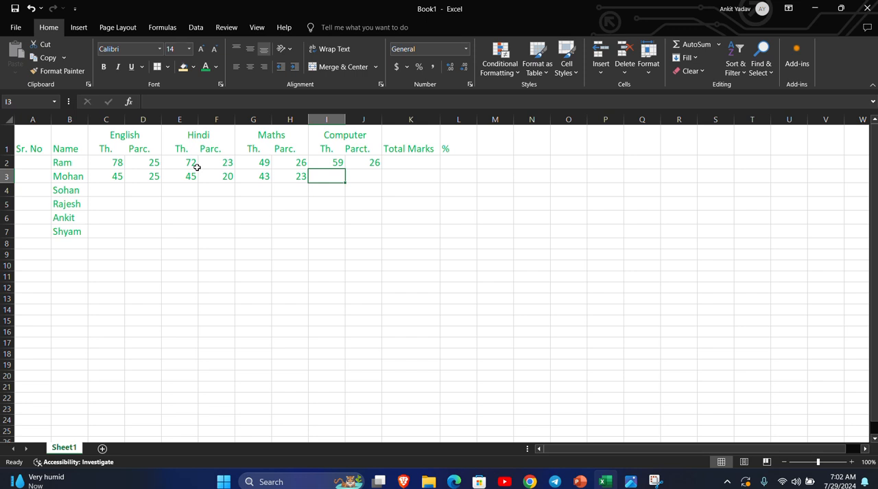
pyautogui.write('52')
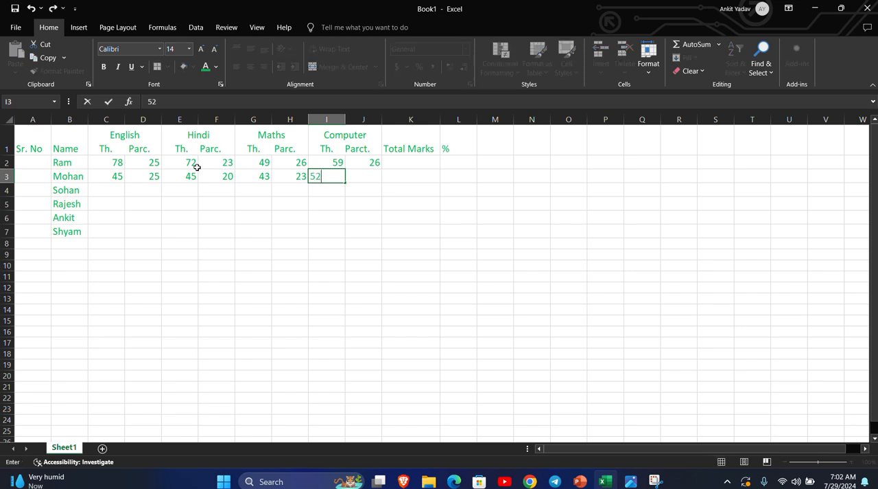
pyautogui.press('Tab')
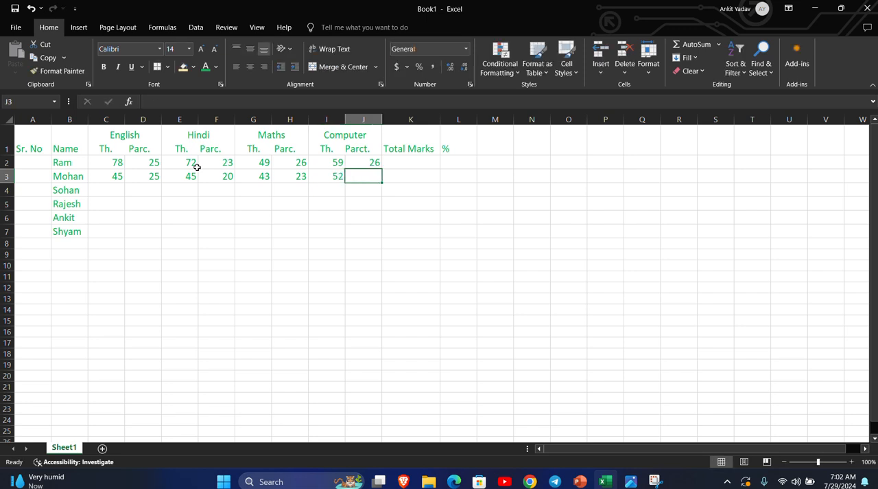
pyautogui.write('25')
pyautogui.click(247, 230)
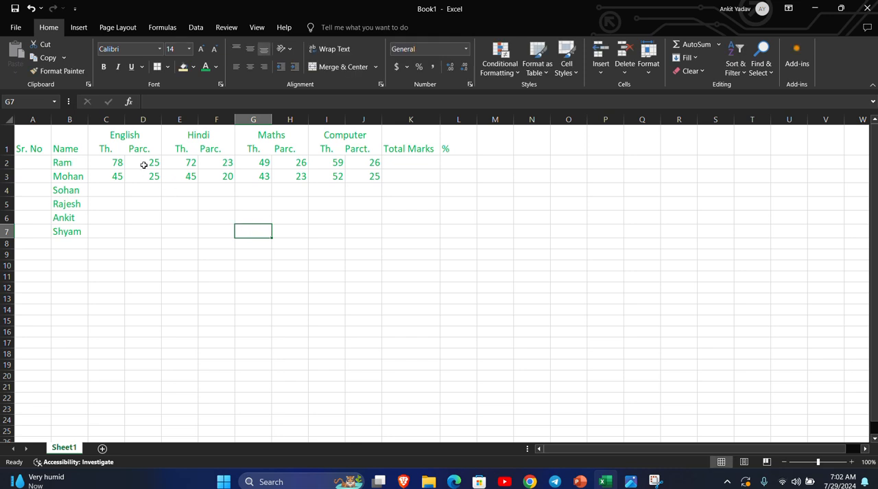
# Copy the first two students' marks (C2:J3) into rows 4–5 and rows 6–7 for the remaining four students.
pyautogui.moveTo(108, 162); pyautogui.dragTo(353, 178)
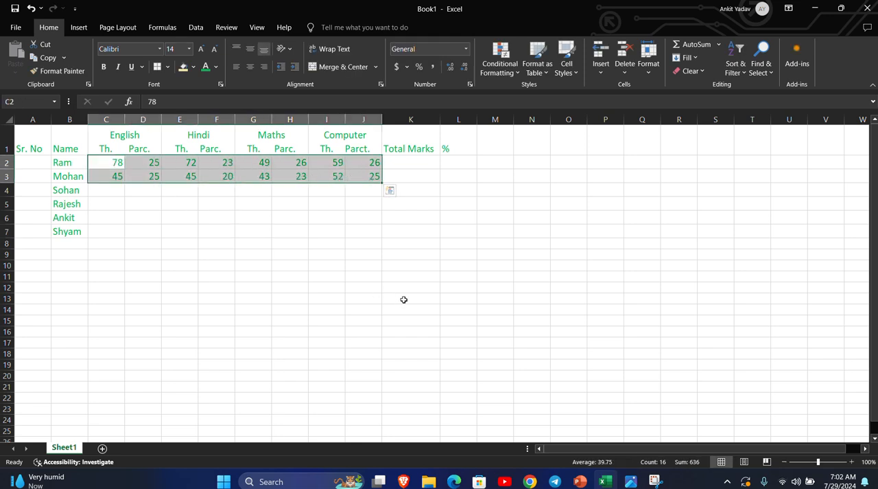
pyautogui.hotkey('ctrl', 'c')
pyautogui.press('Down')
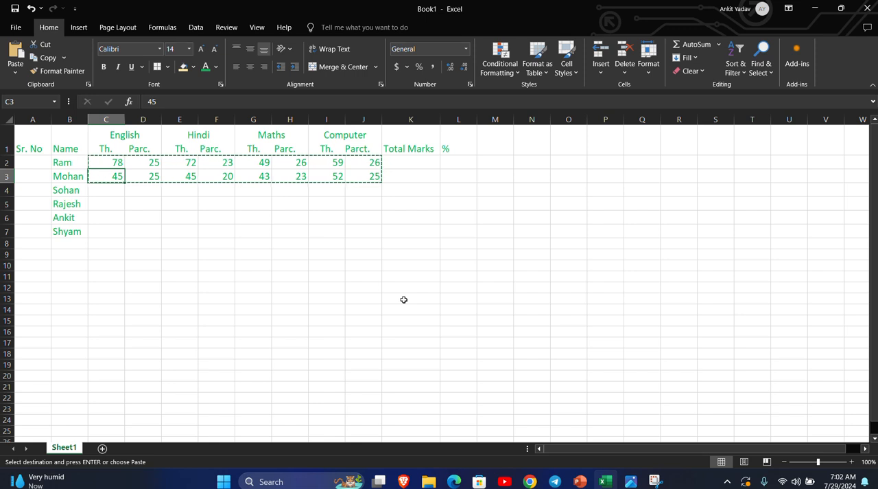
pyautogui.press('Down')
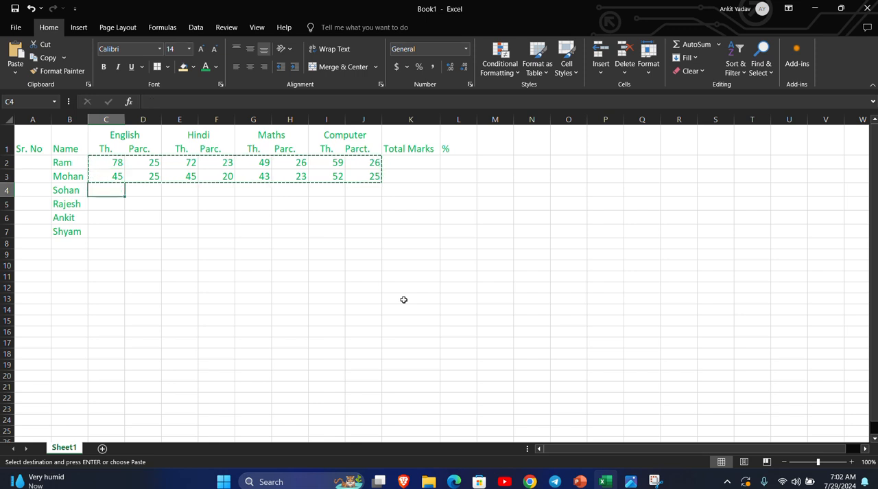
pyautogui.hotkey('ctrl', 'v')
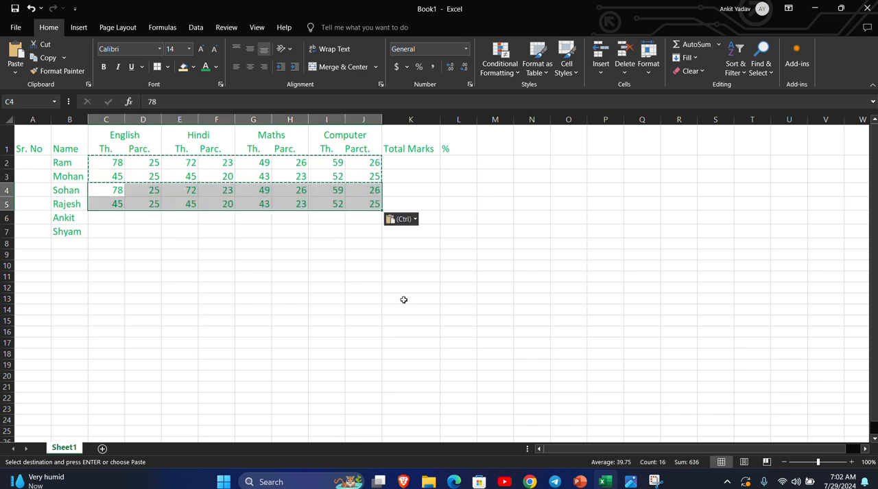
pyautogui.press('Down')
pyautogui.press('Down')
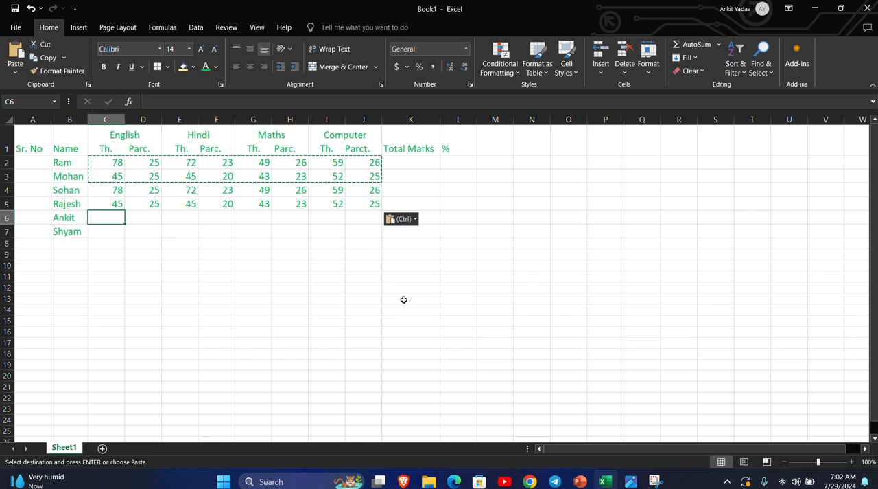
pyautogui.hotkey('ctrl', 'v')
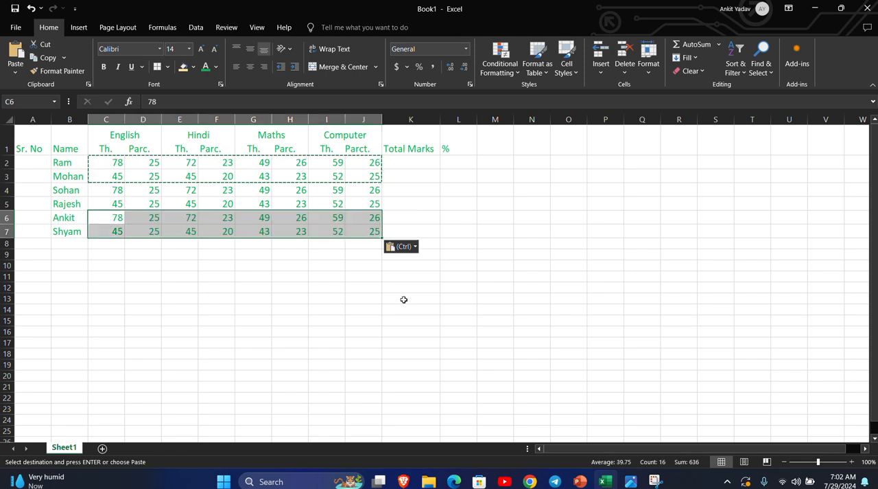
pyautogui.click(276, 265)
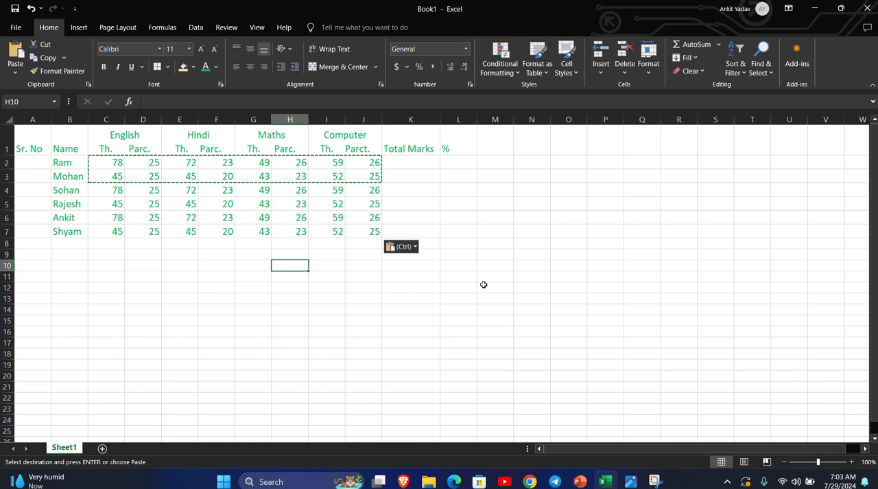
pyautogui.press('Escape')
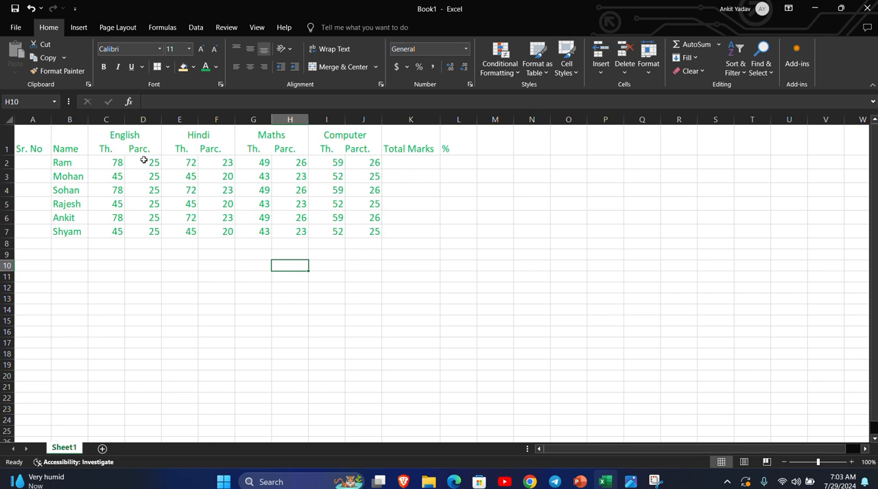
# Enter the formula =SUM(78+25+72+23+49+26+59+26) in K2 as the first student's total marks.
pyautogui.click(414, 162)
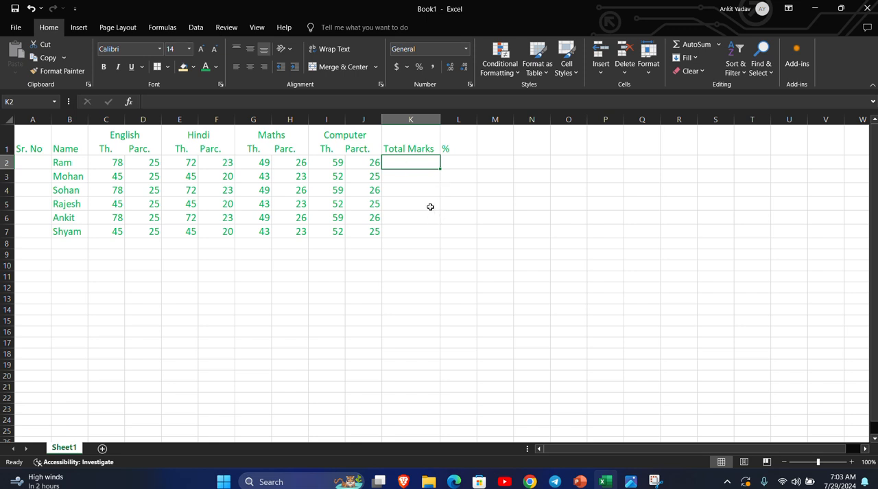
pyautogui.write('=')
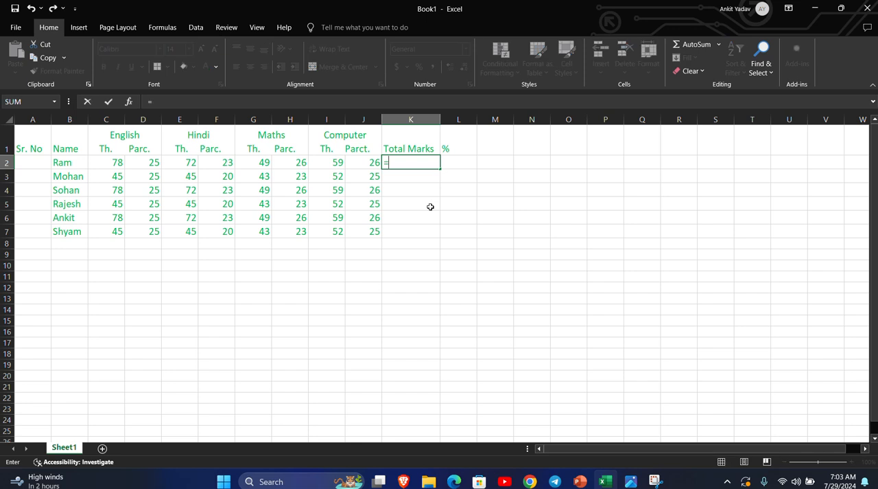
pyautogui.write('sum')
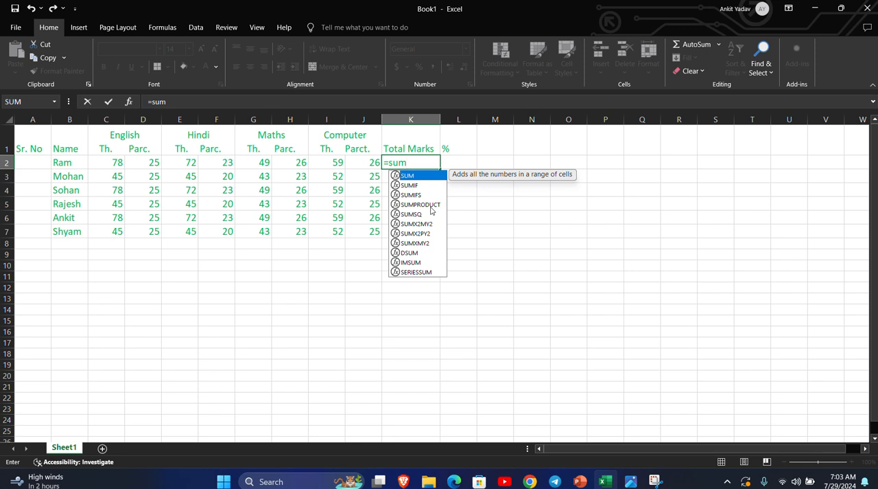
pyautogui.write('(')
pyautogui.press('BackSpace')
pyautogui.write('(')
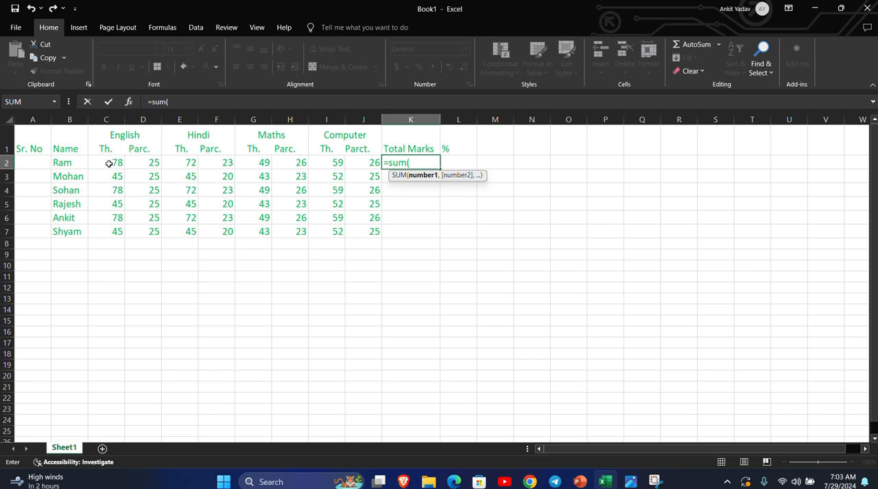
pyautogui.write('78+25+72+')
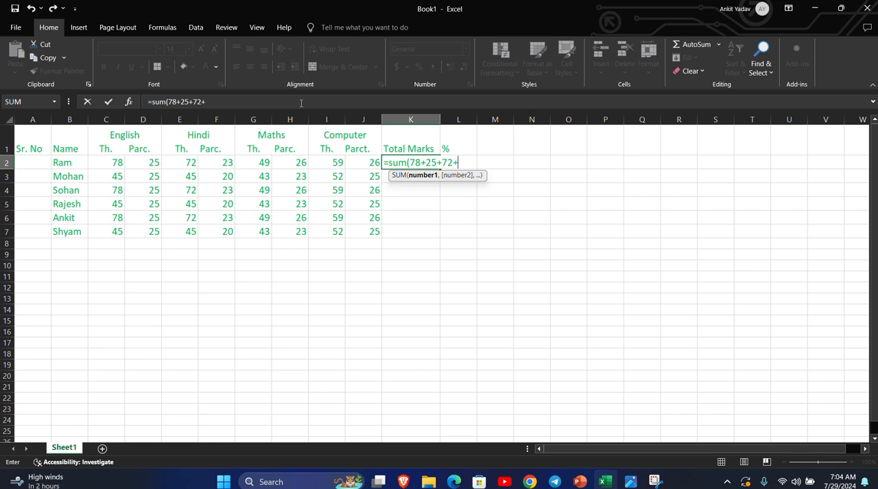
pyautogui.write('23+49+26+59')
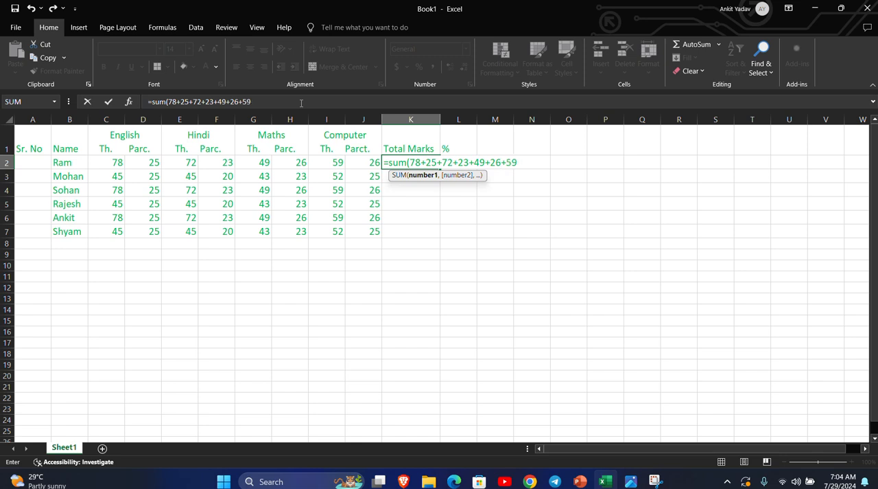
pyautogui.write('+26)')
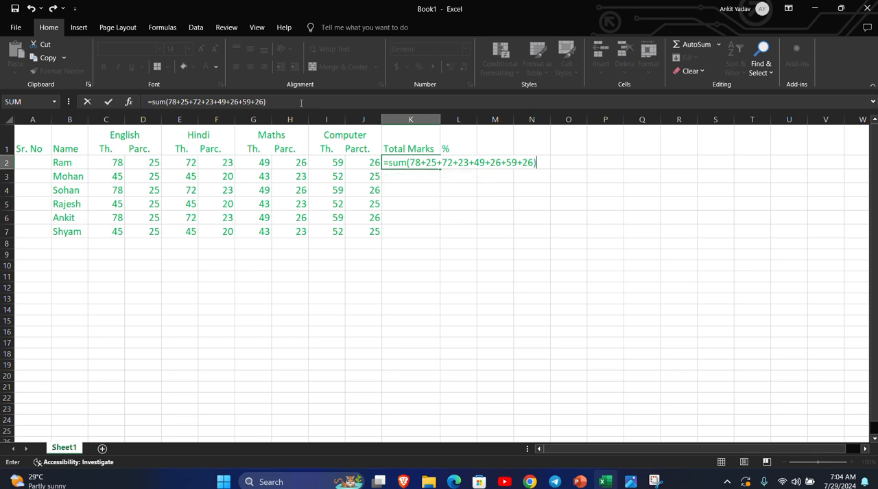
pyautogui.press('Return')
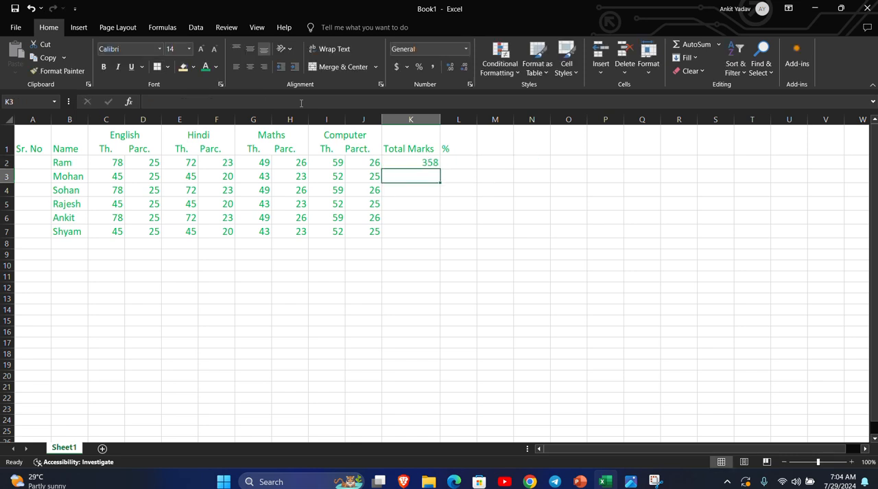
# Inspect the first student's total formula and set the English theory mark in C2 to 49.
pyautogui.click(427, 164)
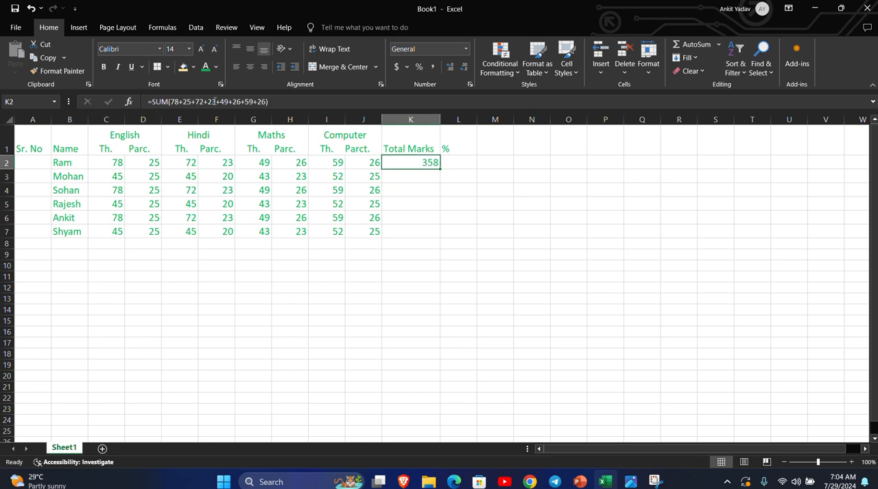
pyautogui.click(429, 233)
pyautogui.click(433, 162)
pyautogui.click(117, 163)
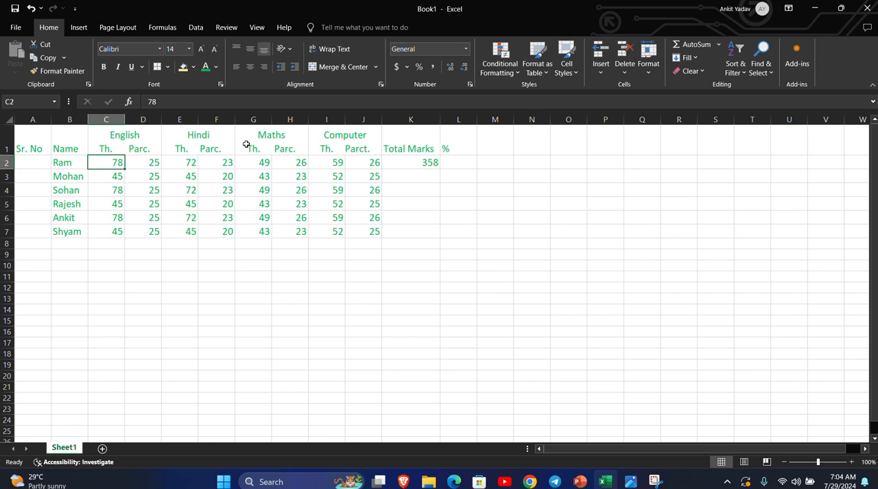
pyautogui.write('49')
pyautogui.press('Return')
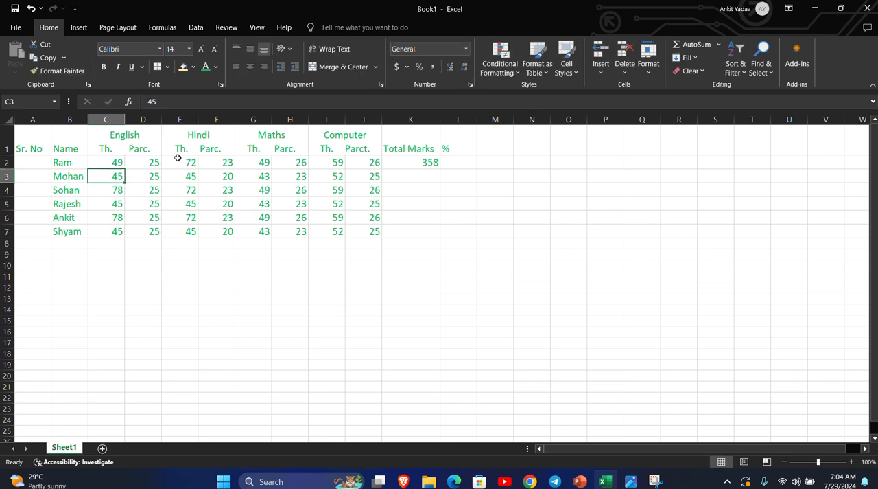
# Replace the first student's total marks formula in K2 with =SUM(C2:J2).
pyautogui.click(437, 162)
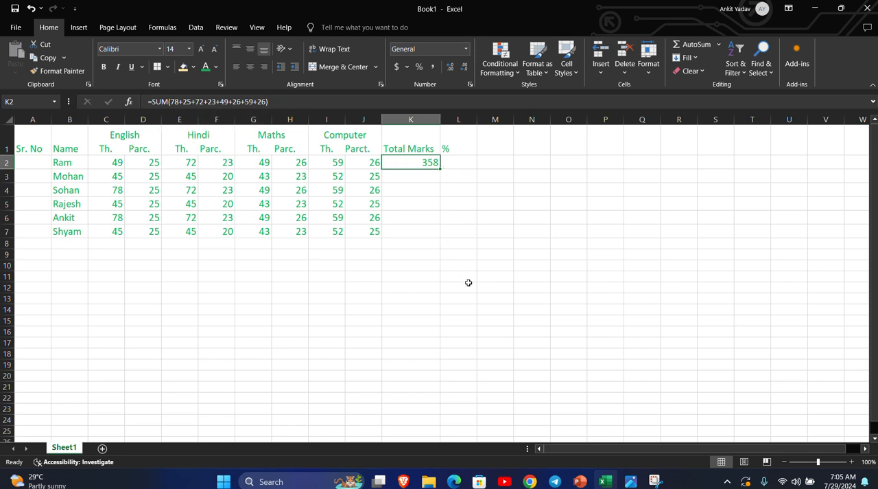
pyautogui.press('Delete')
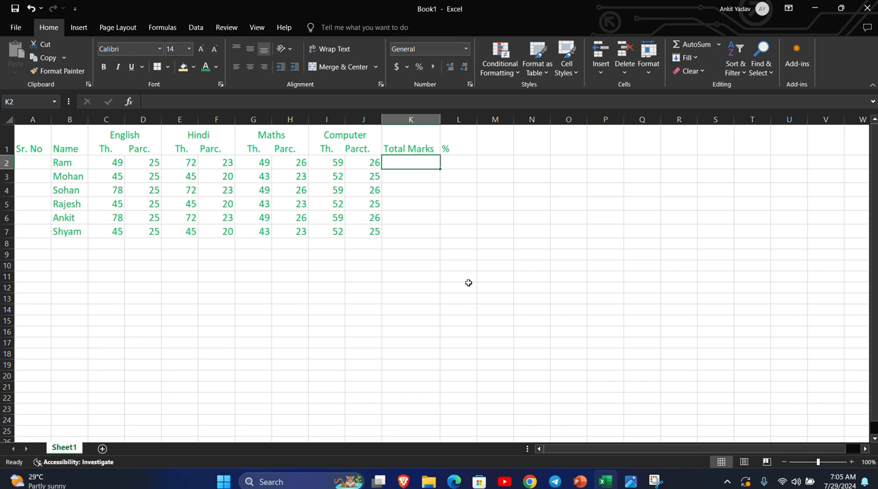
pyautogui.write('=(')
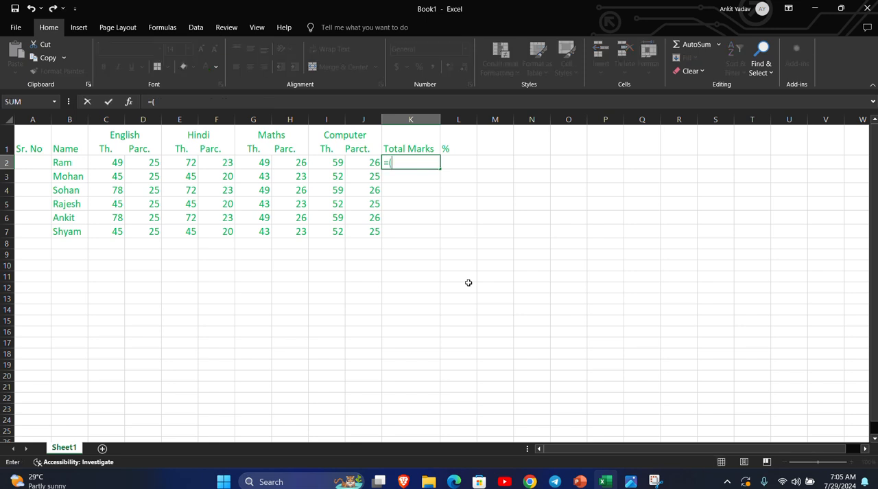
pyautogui.press('BackSpace')
pyautogui.write('sum')
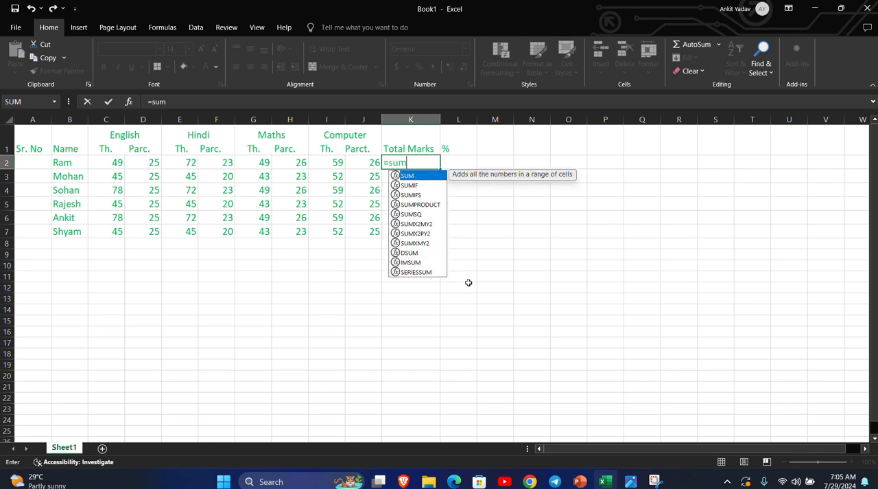
pyautogui.write('(')
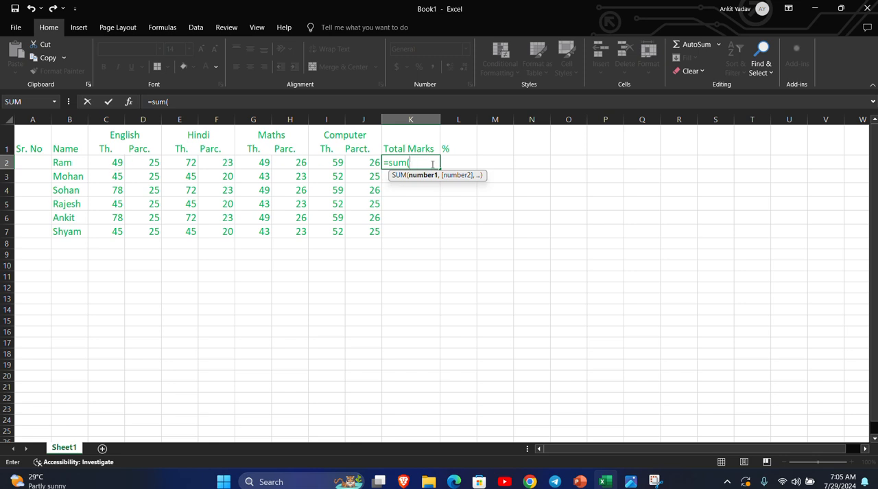
pyautogui.write('c2')
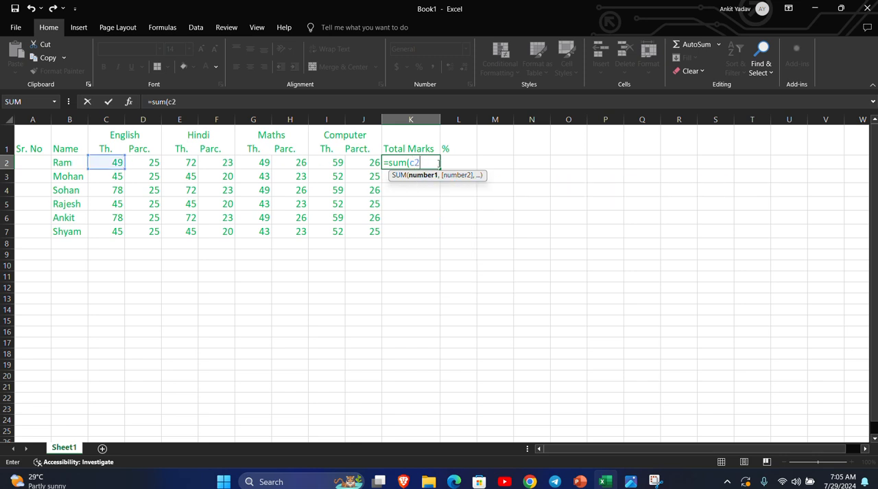
pyautogui.write(':j')
pyautogui.write('2')
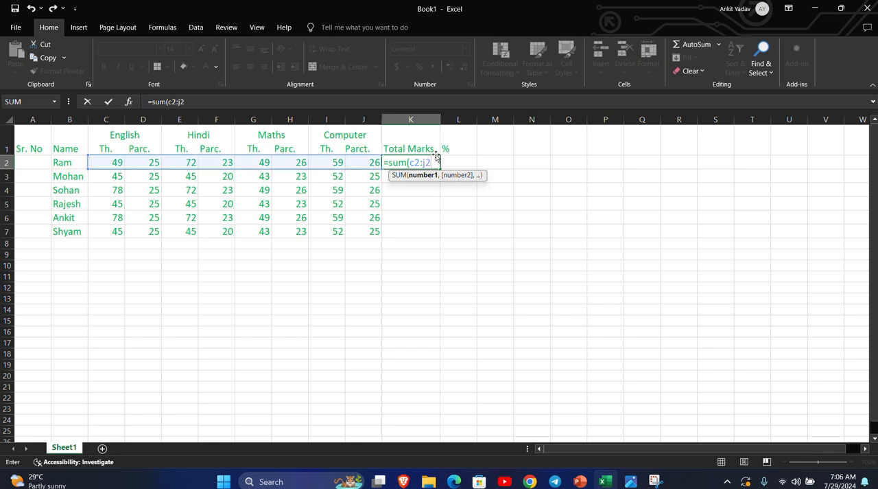
pyautogui.write(')')
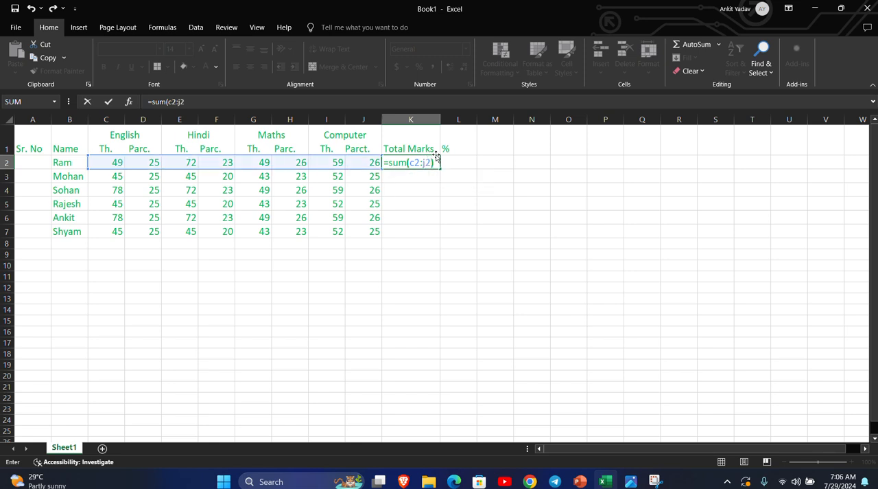
pyautogui.press('Return')
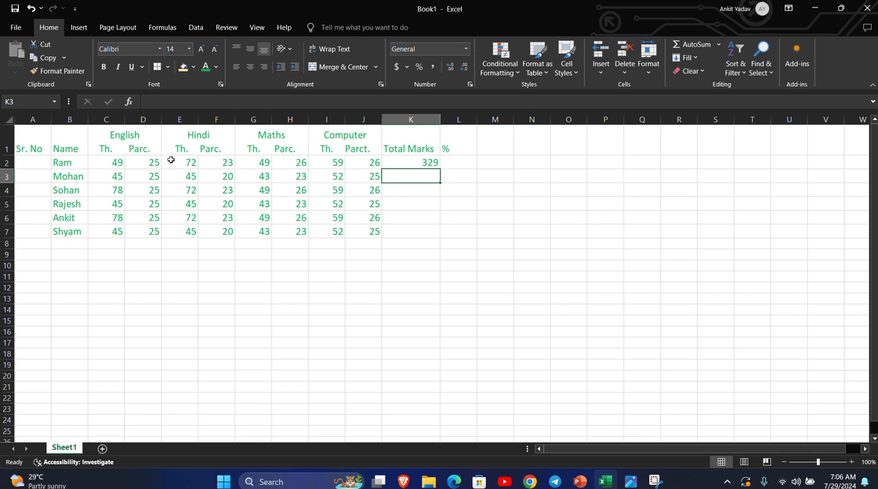
# Set the first student's Hindi theory mark in E2 to 78 and fill the total formula from K2 down to K7.
pyautogui.click(192, 163)
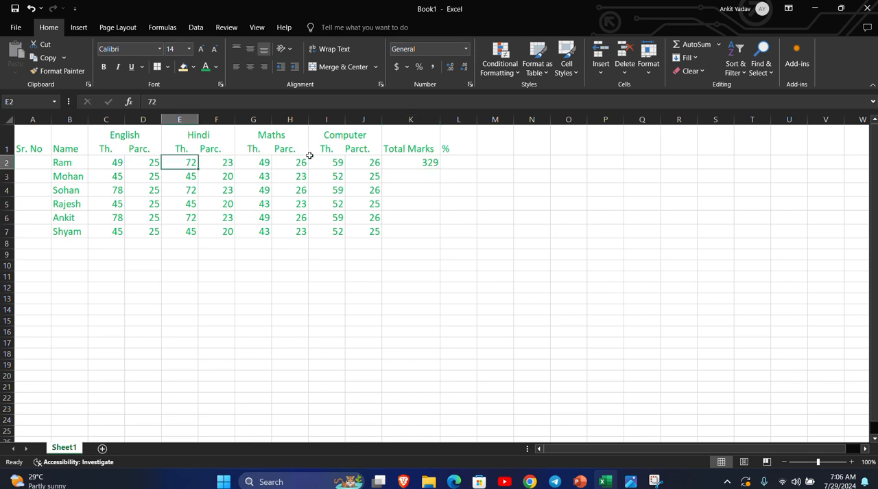
pyautogui.write('78')
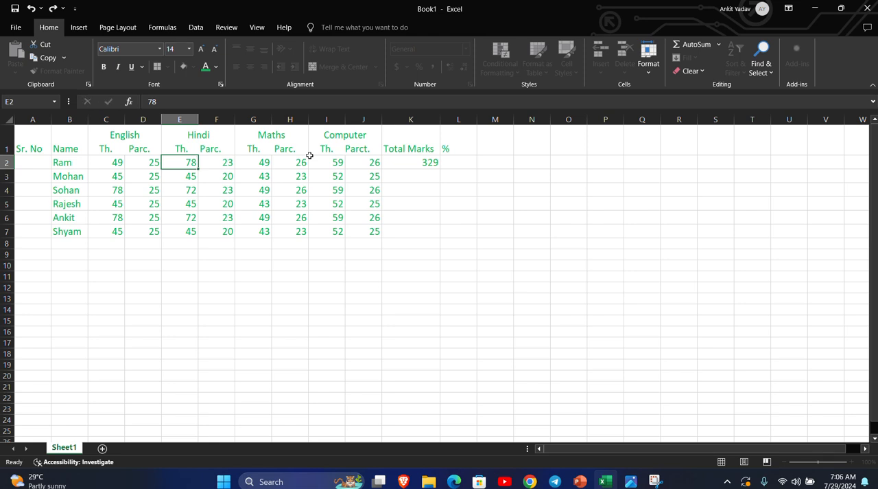
pyautogui.press('Return')
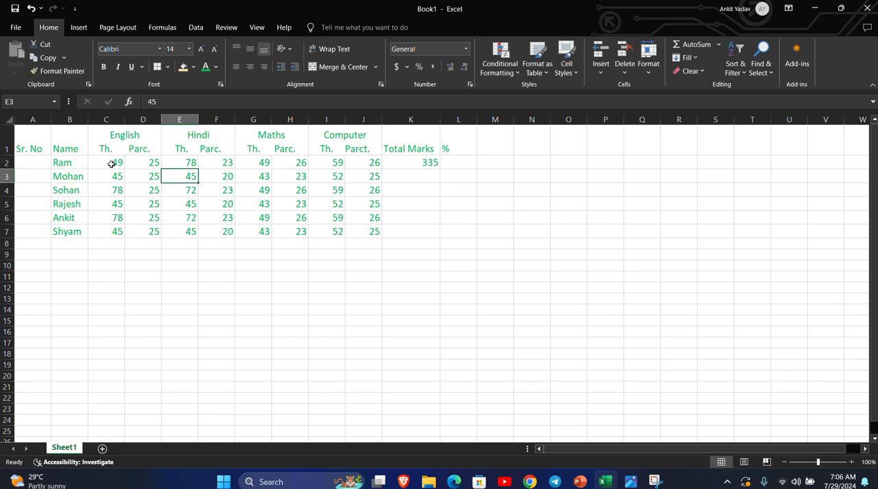
pyautogui.click(426, 165)
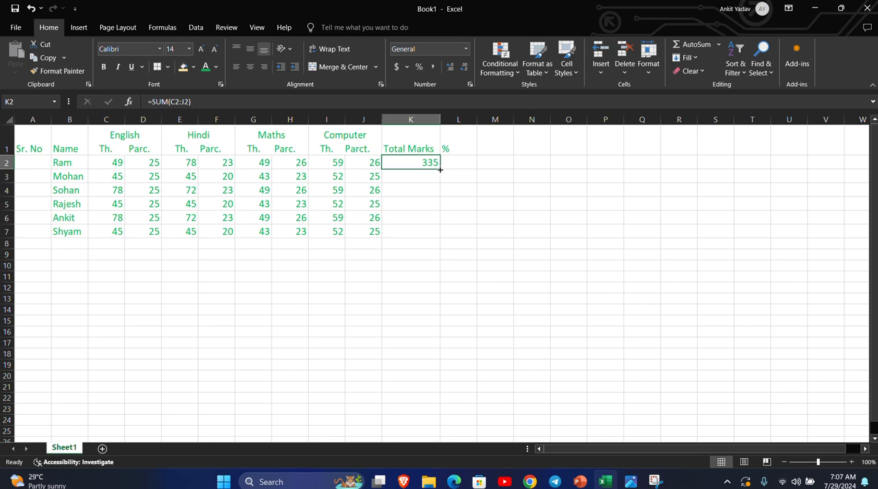
pyautogui.moveTo(440, 170); pyautogui.dragTo(441, 236)
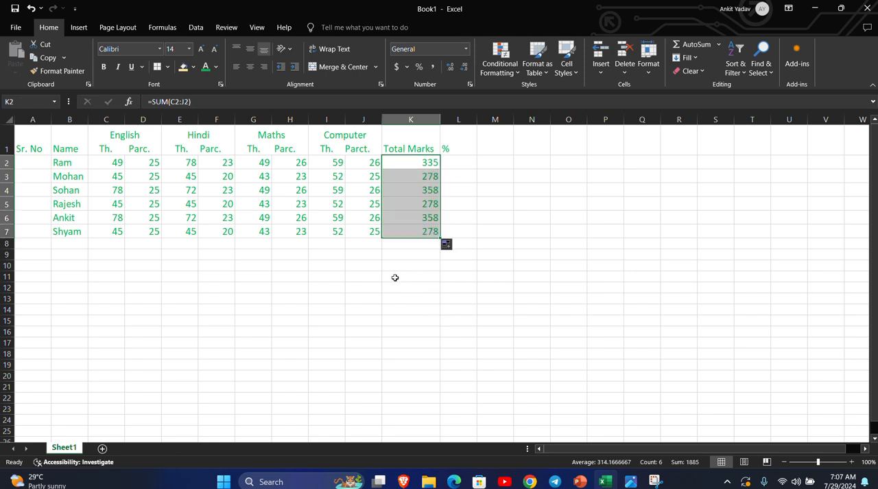
# Set the English theory marks to 70 in C4 and 55 in C6, and check the total formulas in K2:K4.
pyautogui.click(116, 191)
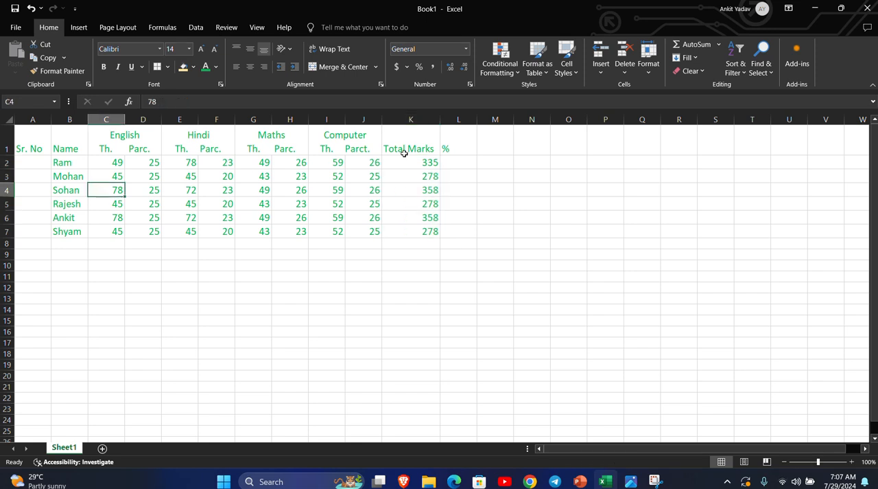
pyautogui.write('70')
pyautogui.press('Return')
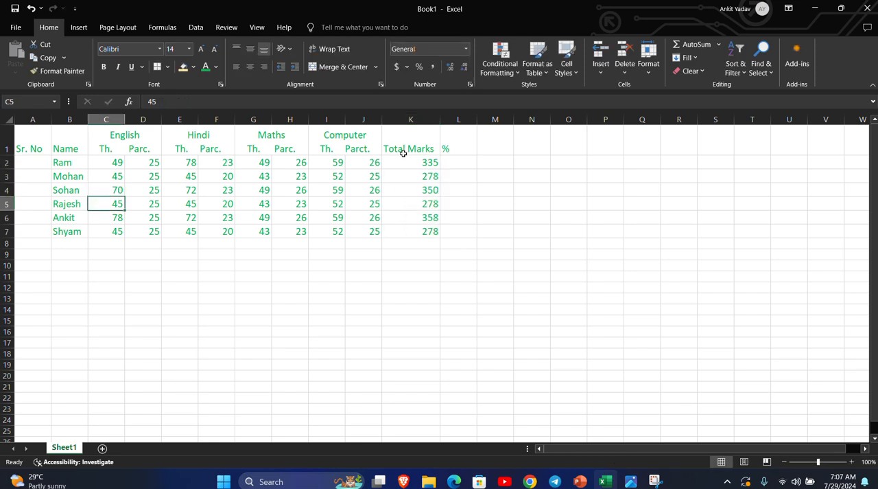
pyautogui.click(114, 217)
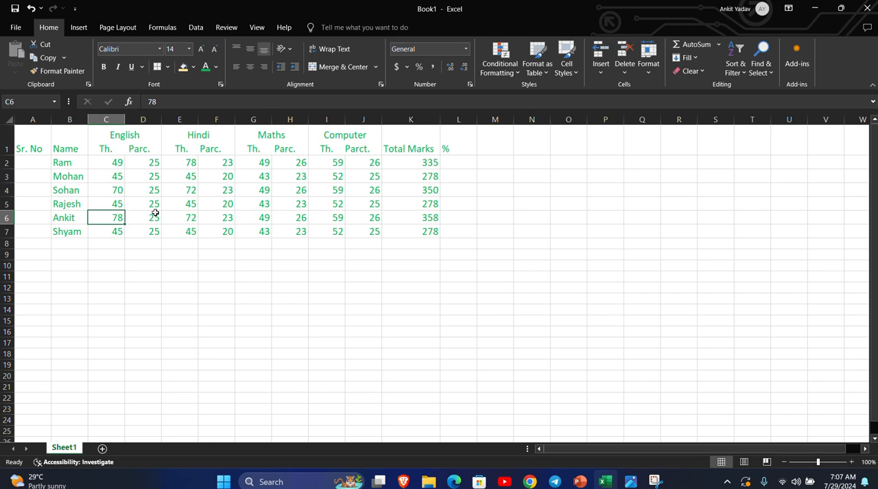
pyautogui.write('55')
pyautogui.press('Return')
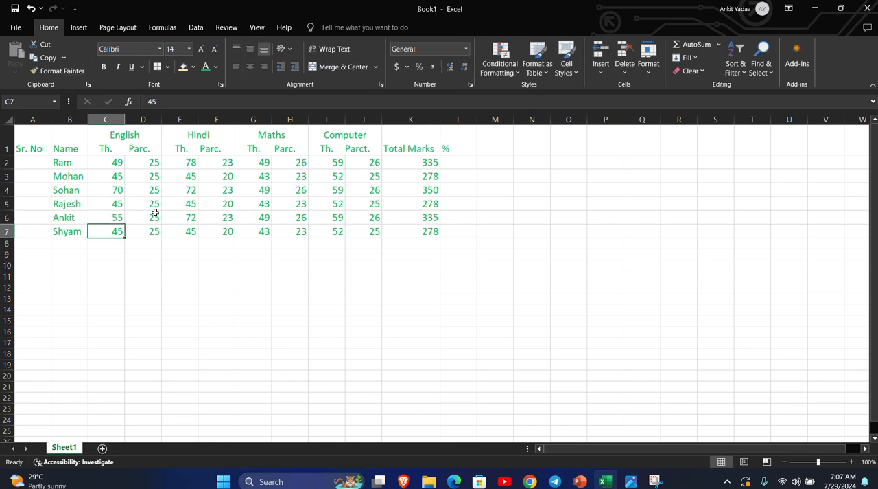
pyautogui.click(414, 164)
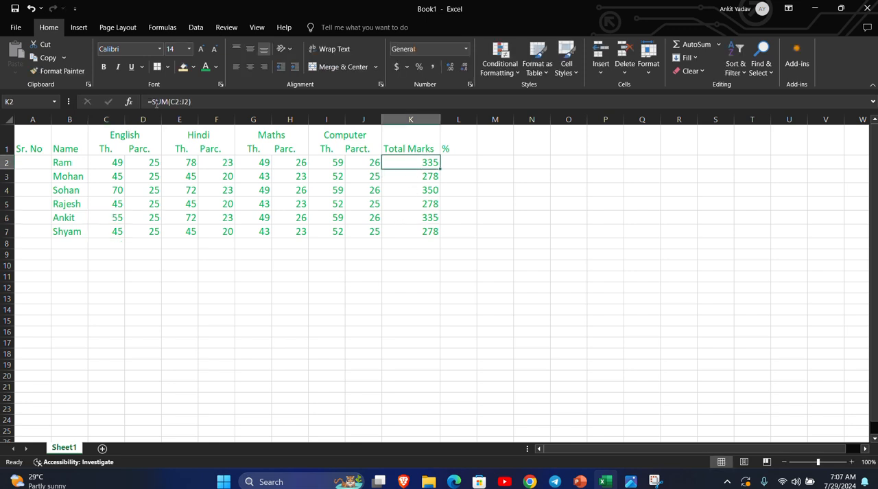
pyautogui.click(397, 177)
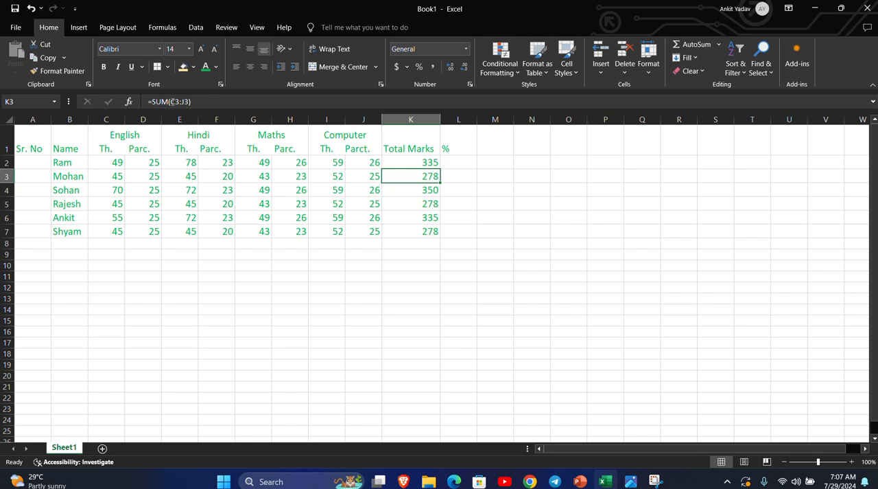
pyautogui.click(420, 191)
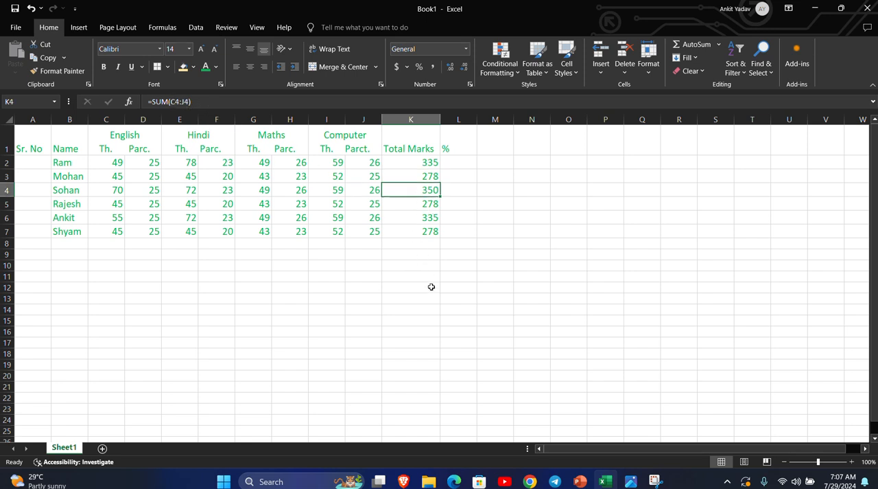
# Enter the formula =(335*100/400) in L2 as the first student's percentage.
pyautogui.click(460, 161)
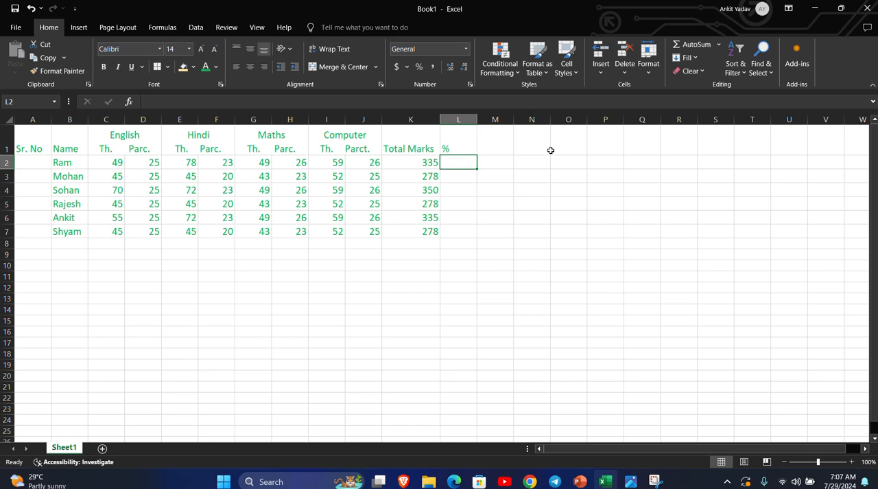
pyautogui.write('=')
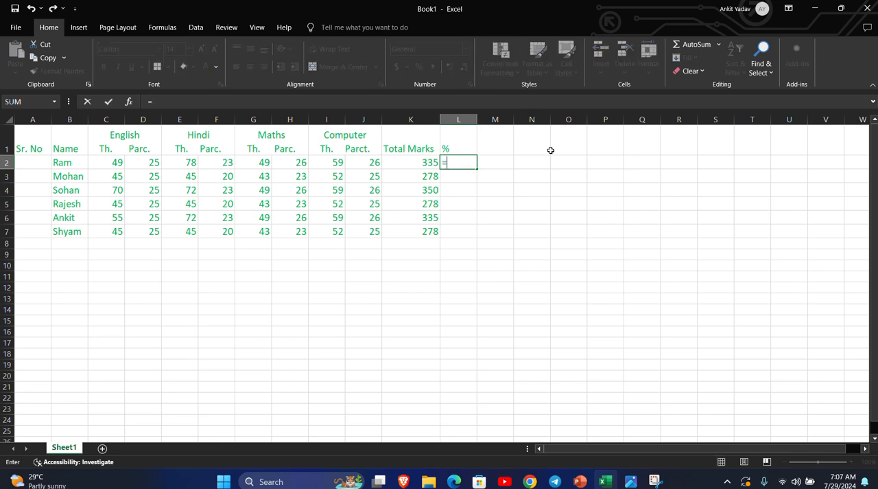
pyautogui.write('(')
pyautogui.write('335*100/')
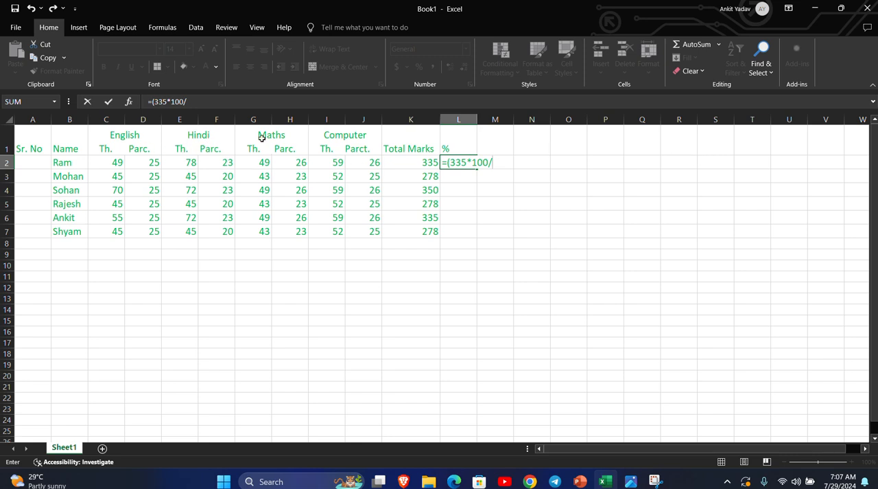
pyautogui.write('400)')
pyautogui.press('Return')
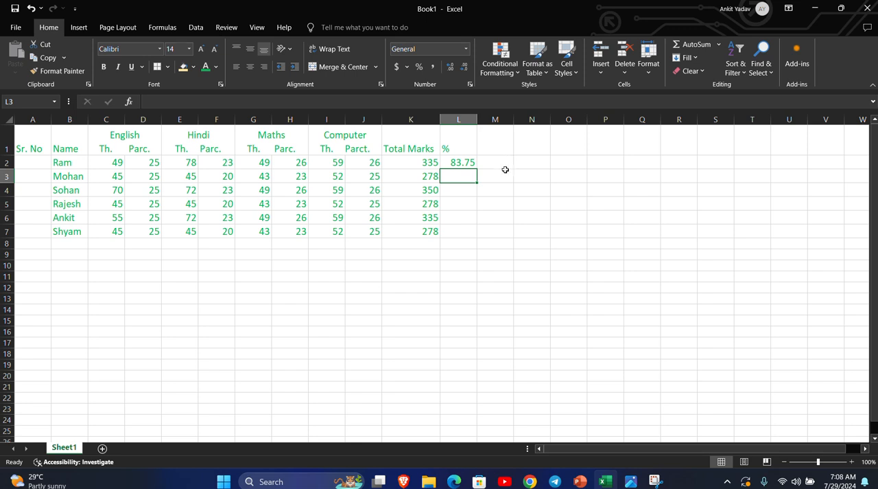
# Inspect the first student's percentage and total formulas, and set the Maths theory mark in G2 to 50.
pyautogui.click(458, 164)
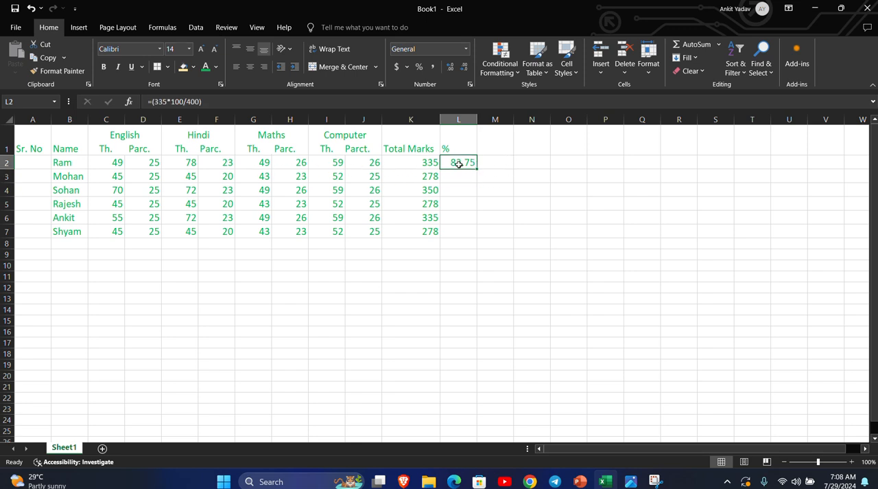
pyautogui.click(259, 164)
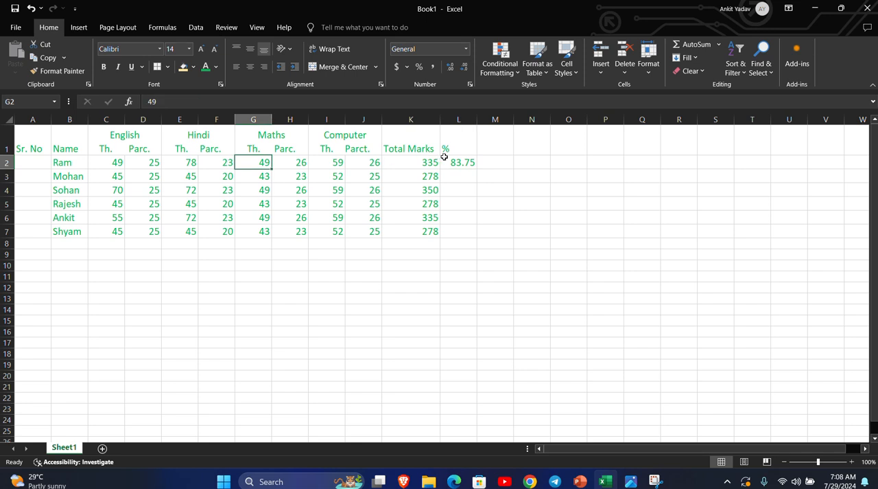
pyautogui.click(431, 164)
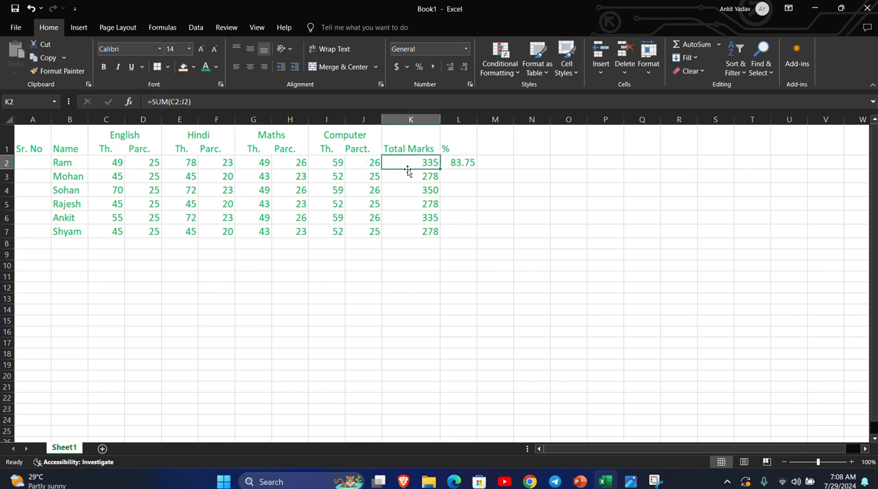
pyautogui.click(461, 162)
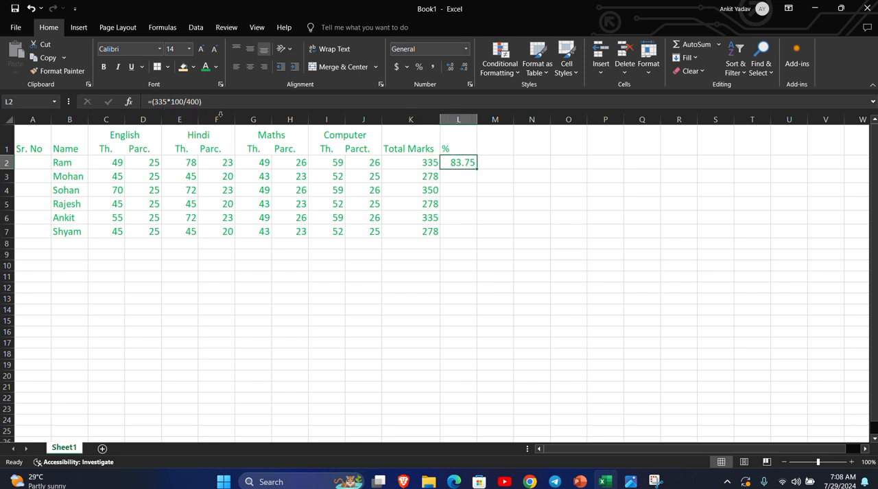
pyautogui.click(269, 164)
pyautogui.write('50')
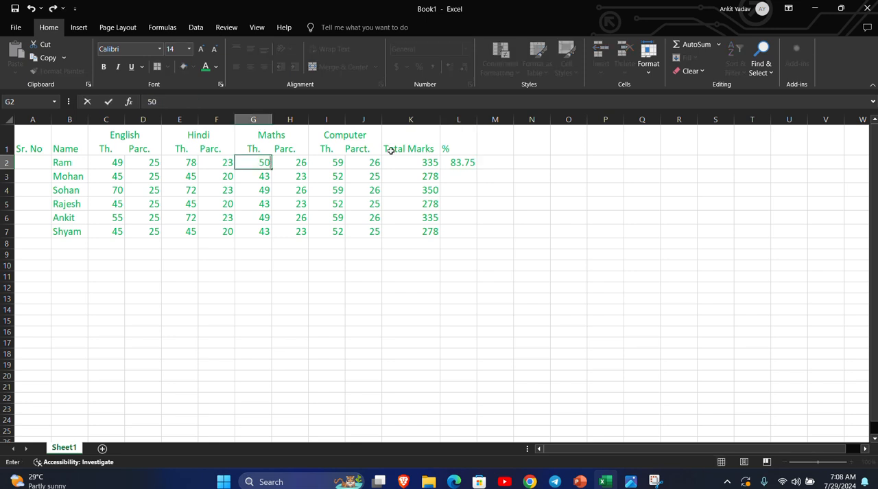
pyautogui.press('Return')
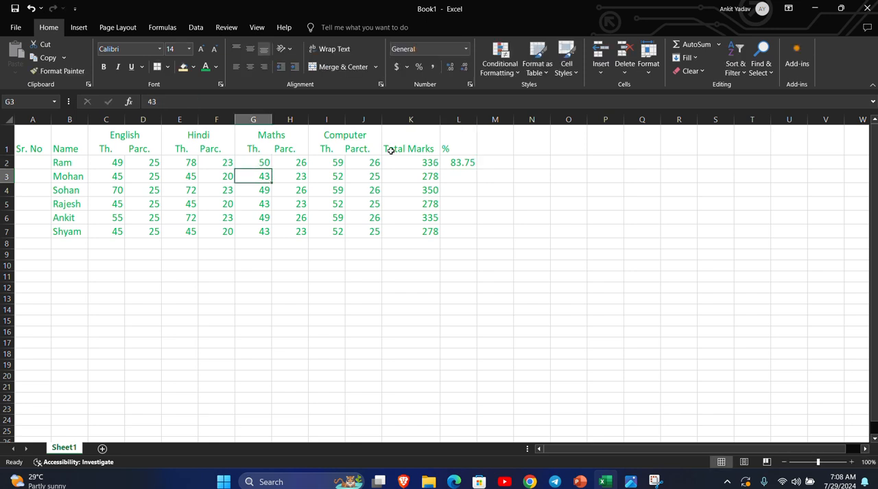
# Replace the fixed total in the L2 percentage formula with the cell reference K2, giving =(K2*100/400).
pyautogui.click(464, 163)
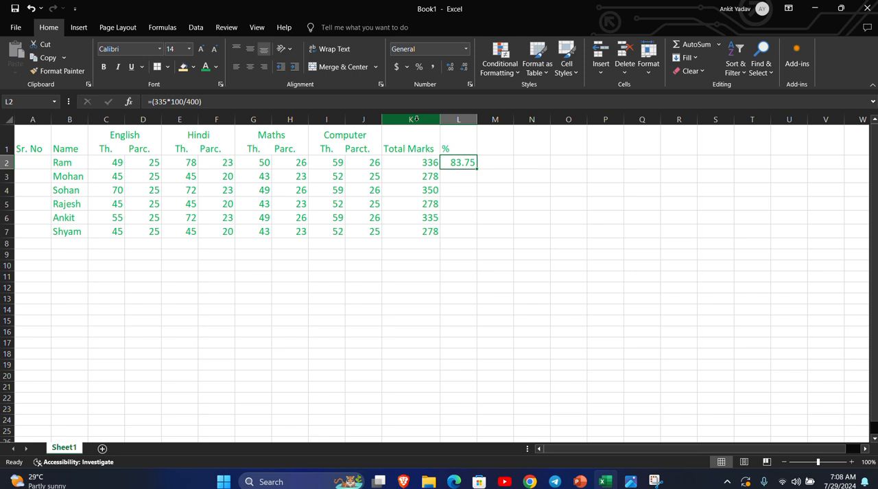
pyautogui.click(168, 102)
pyautogui.press('BackSpace')
pyautogui.press('BackSpace')
pyautogui.press('BackSpace')
pyautogui.write('k2')
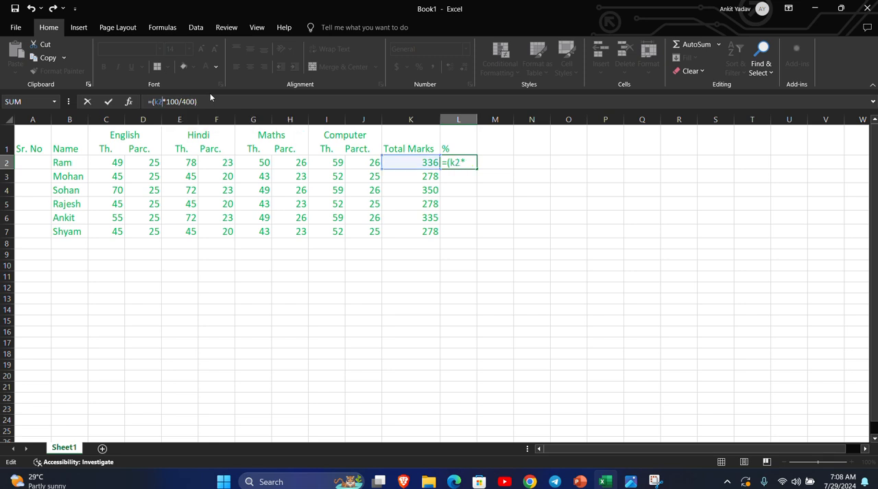
pyautogui.press('Return')
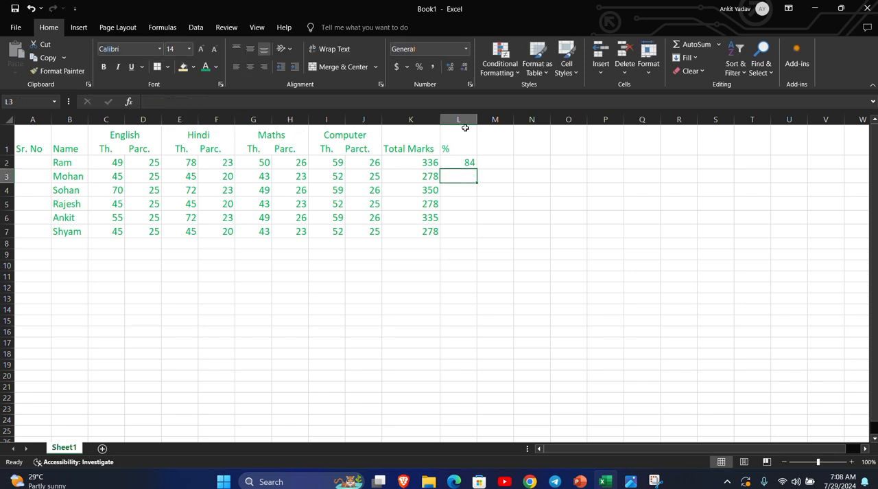
# Fill the L2 percentage formula down to L7 and format the percentages as numbers with decimal places.
pyautogui.click(469, 164)
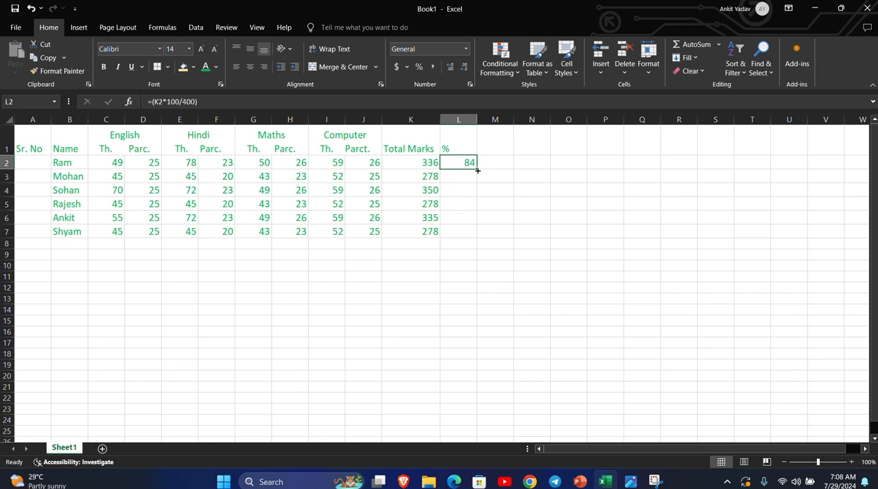
pyautogui.moveTo(478, 171); pyautogui.dragTo(481, 241)
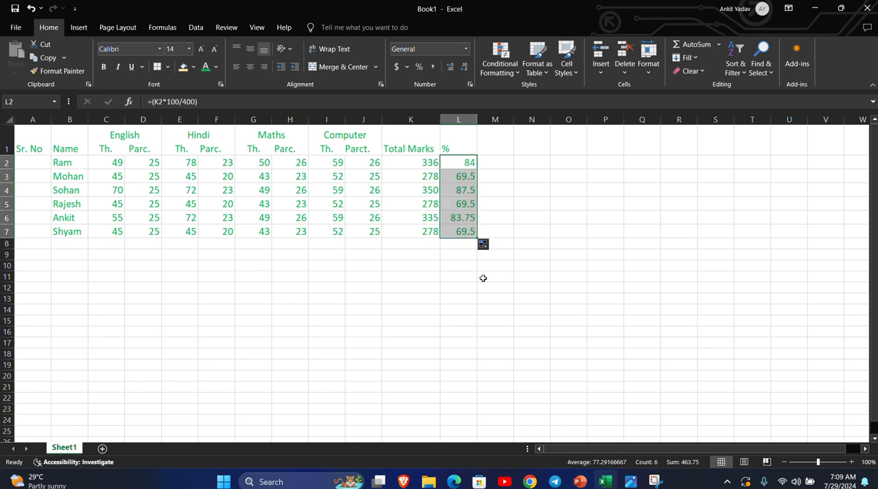
pyautogui.rightClick(466, 173)
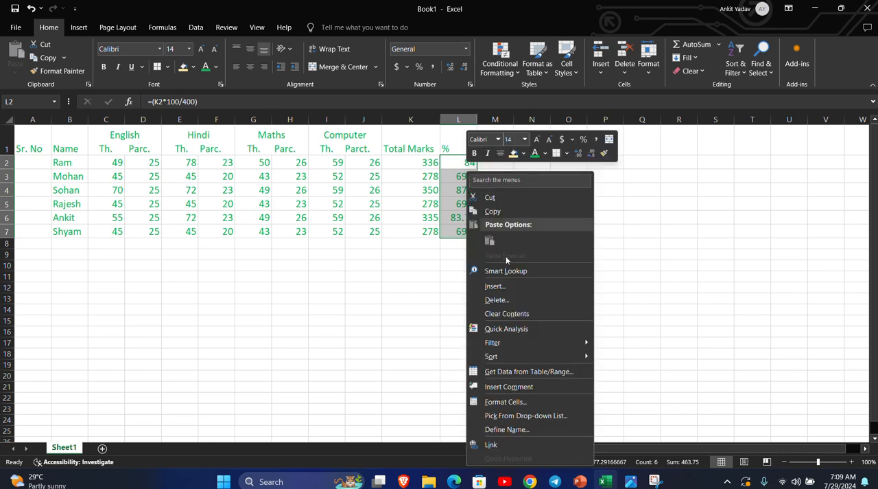
pyautogui.click(505, 402)
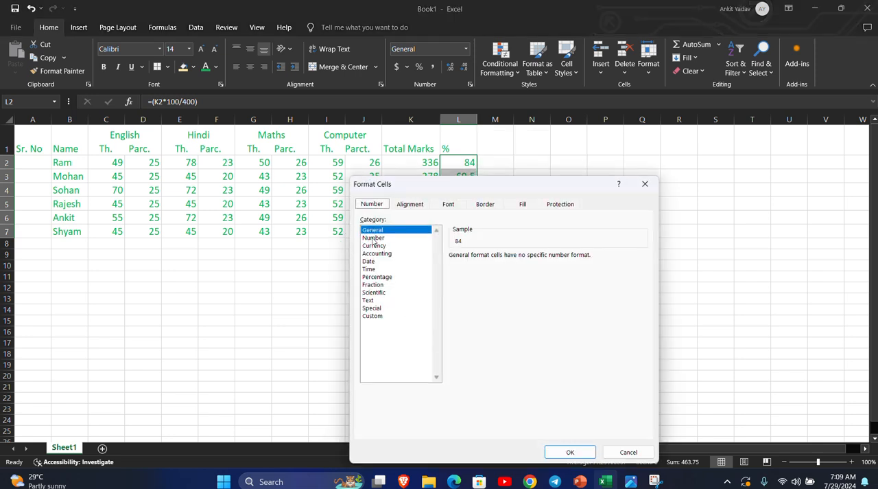
pyautogui.click(374, 237)
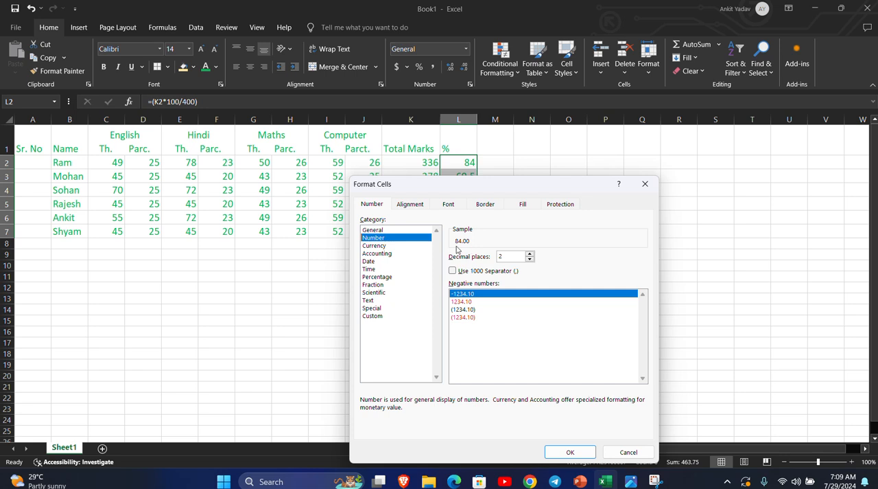
pyautogui.click(529, 254)
pyautogui.click(530, 254)
pyautogui.click(529, 260)
pyautogui.click(530, 260)
pyautogui.click(571, 452)
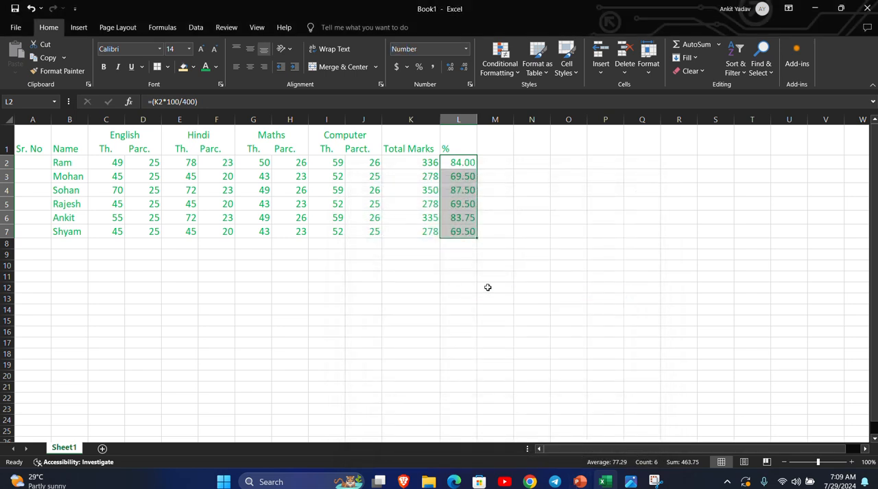
# Set the third student's Hindi theory mark in E4 to 58.
pyautogui.click(462, 164)
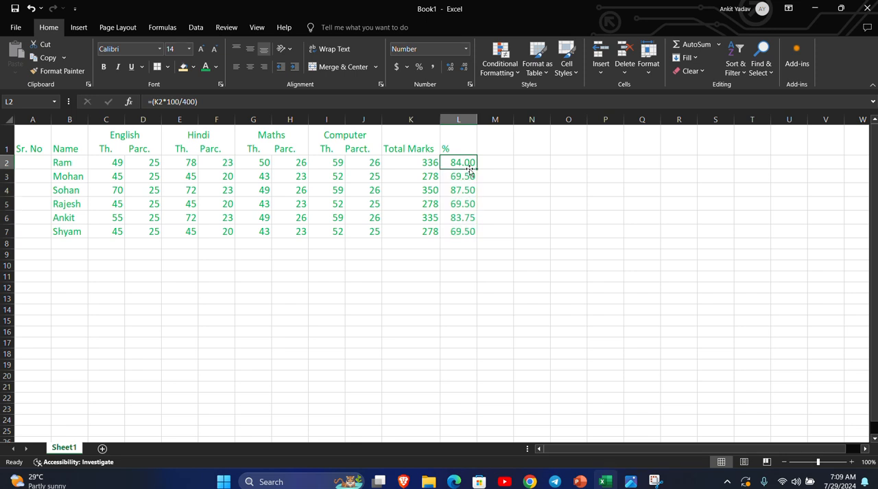
pyautogui.click(193, 194)
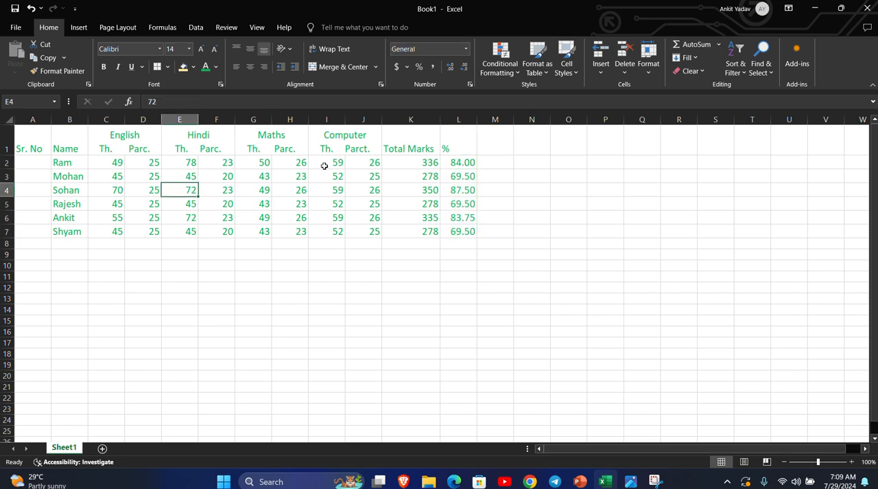
pyautogui.write('58')
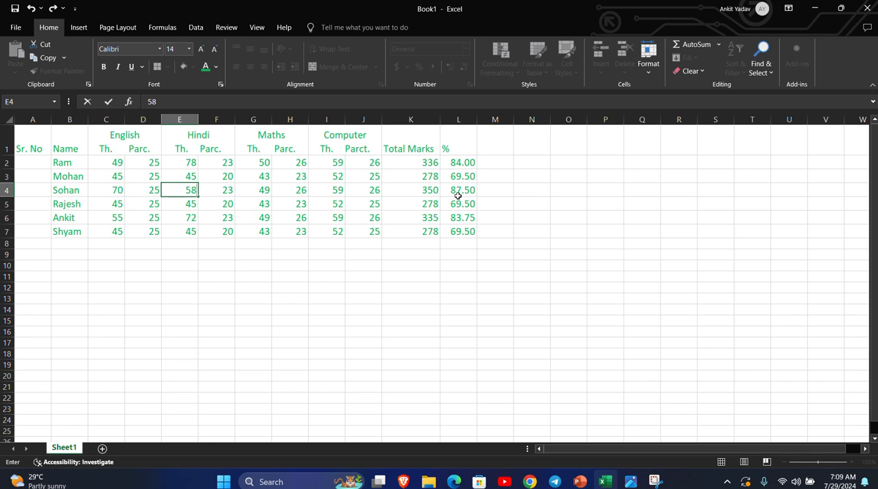
pyautogui.press('Return')
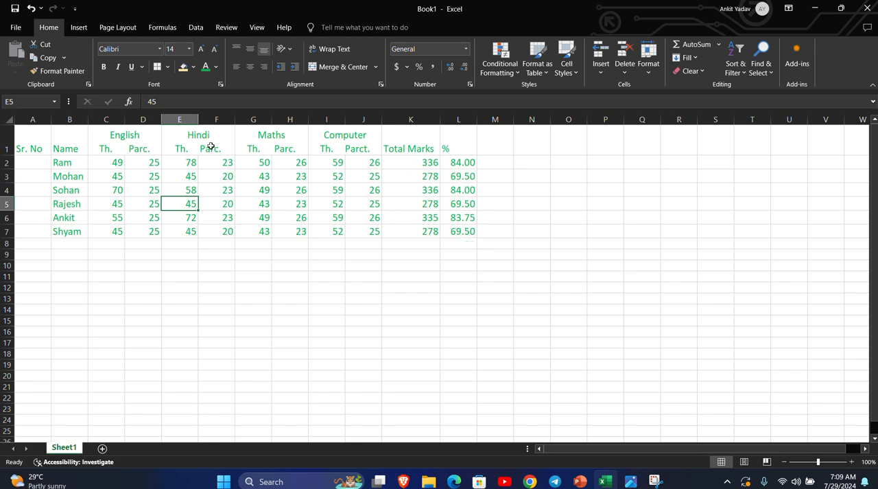
# Fill the header cells A1:L1 with the standard yellow colour.
pyautogui.click(42, 141)
pyautogui.moveTo(42, 140); pyautogui.dragTo(452, 154)
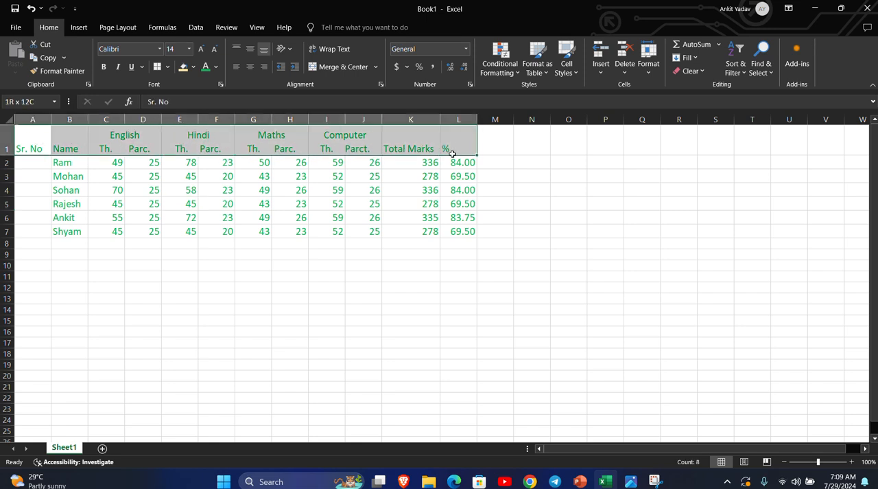
pyautogui.click(193, 66)
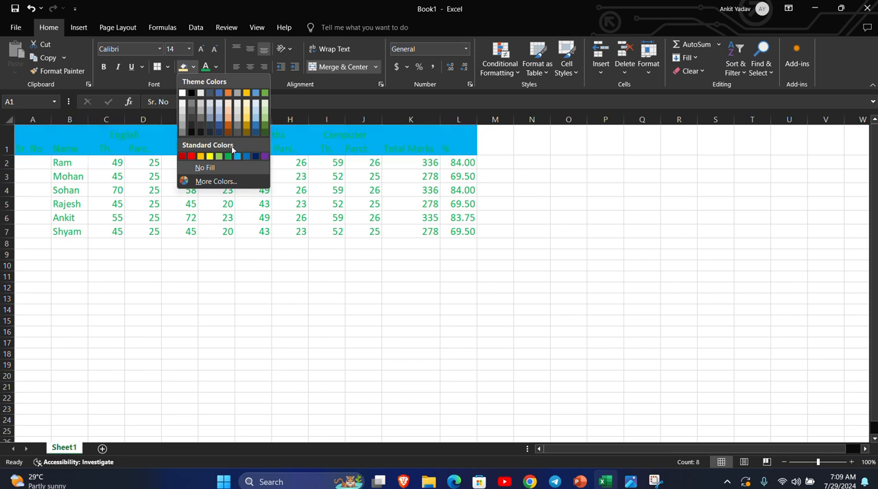
pyautogui.click(209, 156)
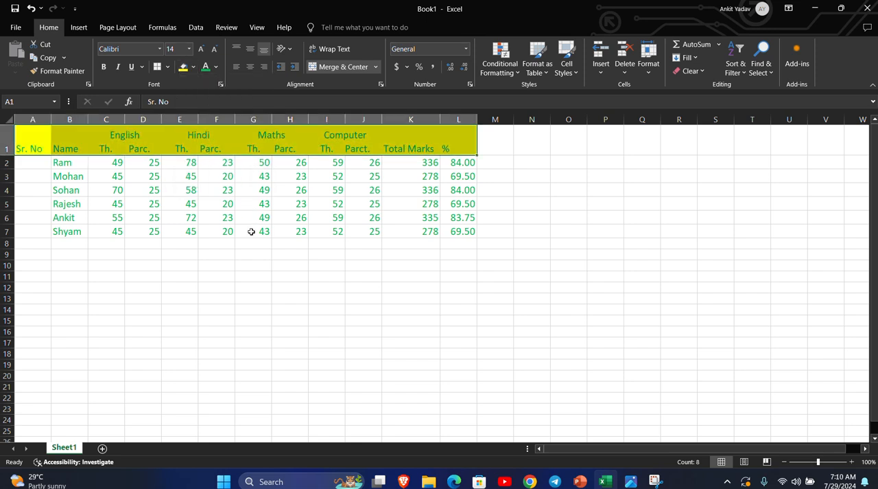
pyautogui.click(328, 253)
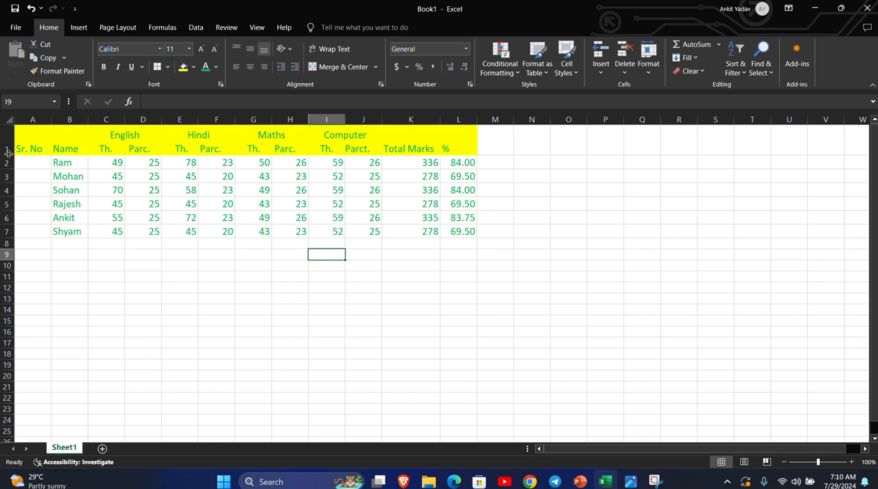
# Shade the third student's row, A4:L4, with a dark orange theme colour.
pyautogui.moveTo(35, 187); pyautogui.dragTo(474, 193)
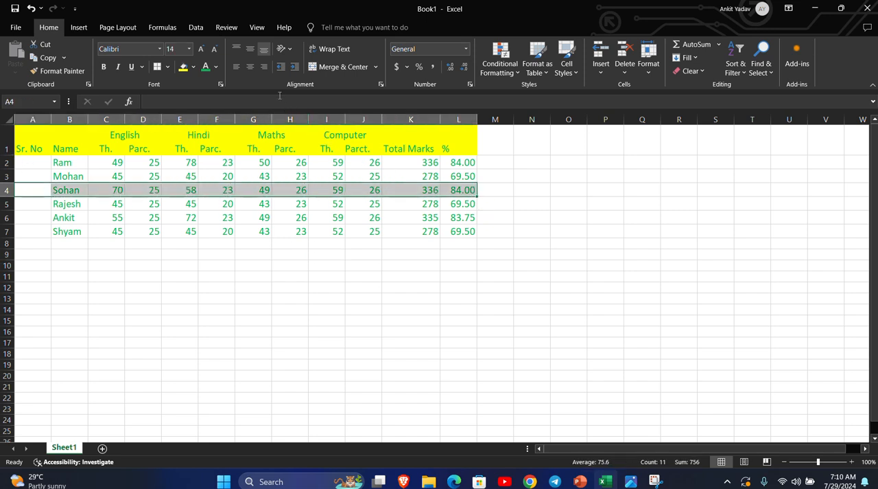
pyautogui.click(194, 66)
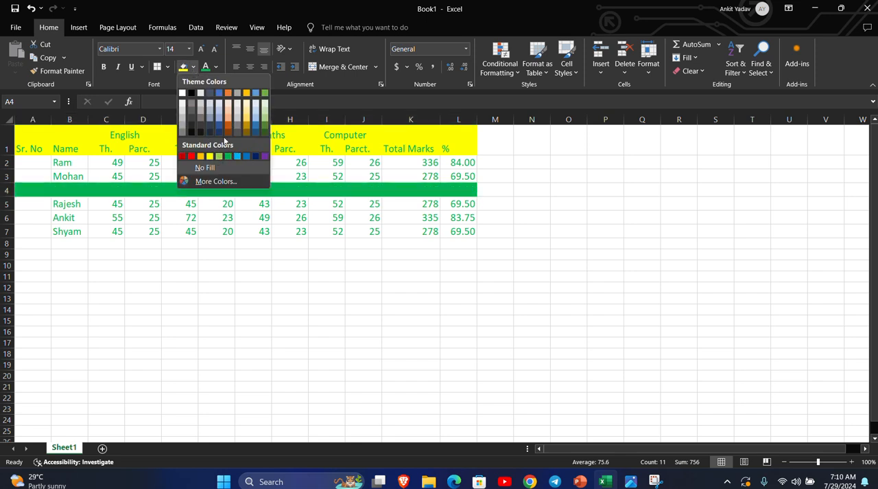
pyautogui.click(228, 126)
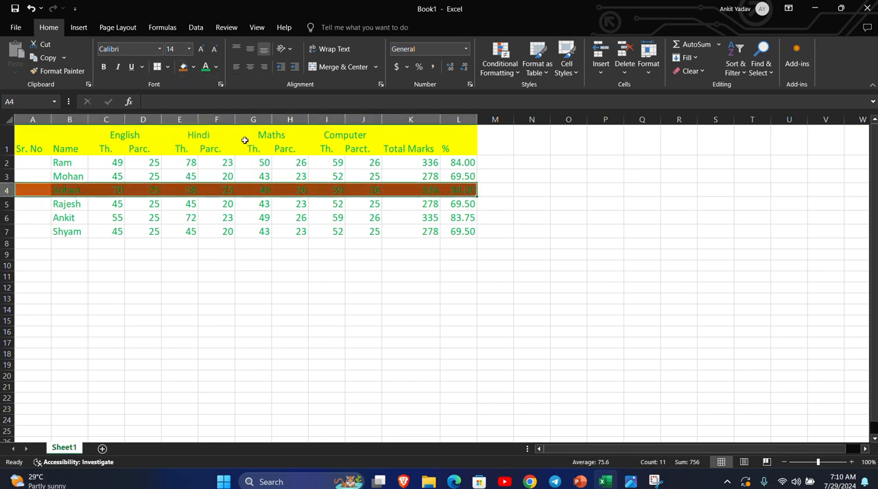
pyautogui.click(299, 278)
# Number the students 1 to 6 in A2:A7 by extending a series from 1 and 2, clearing the surplus numbers below row 7.
pyautogui.click(49, 162)
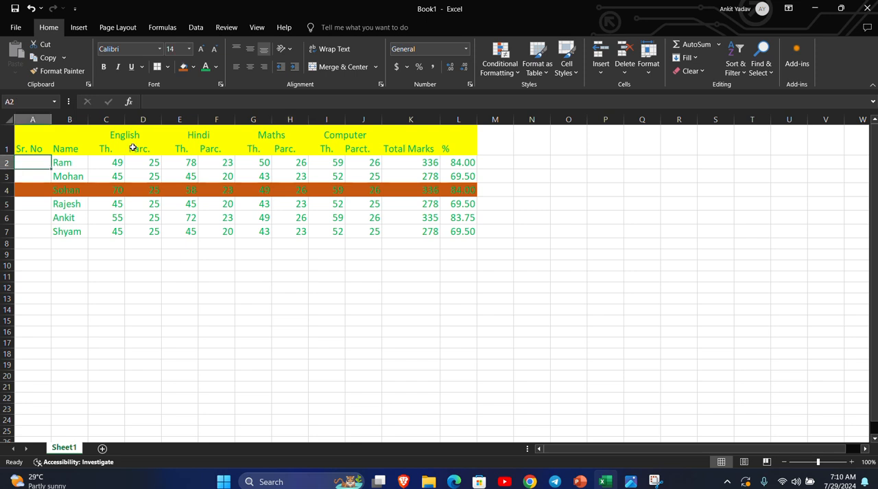
pyautogui.write('1')
pyautogui.press('Return')
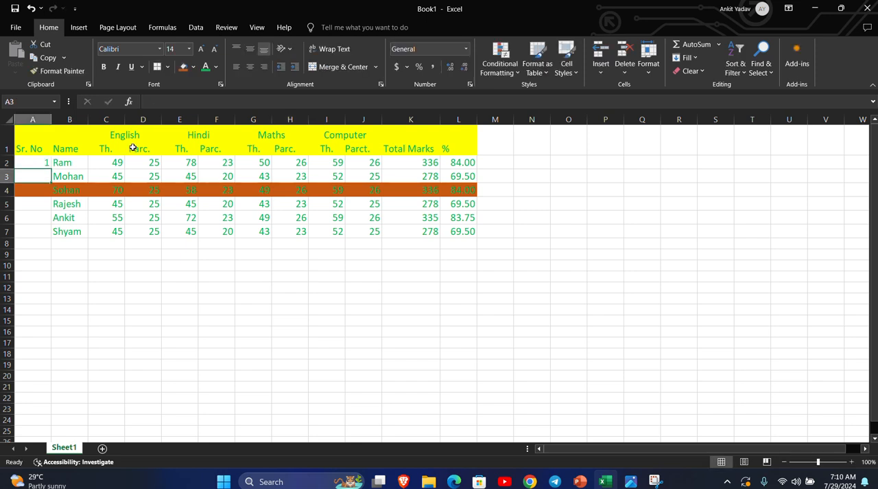
pyautogui.write('2')
pyautogui.click(72, 268)
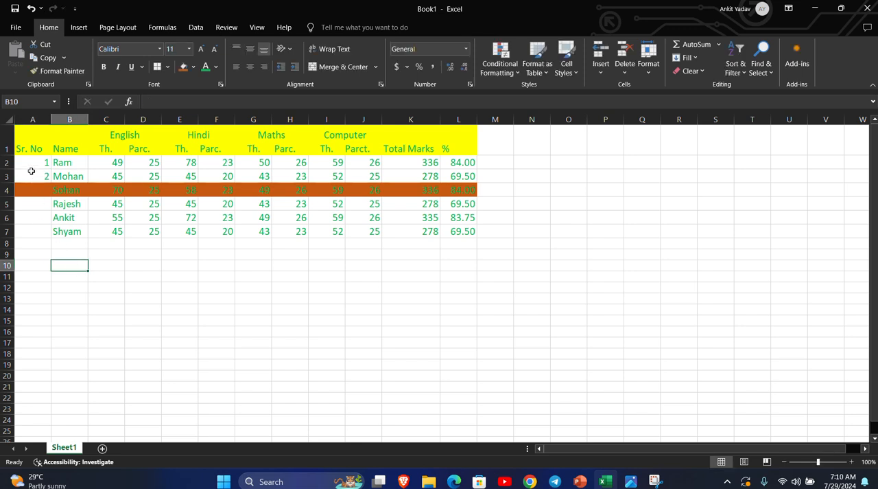
pyautogui.moveTo(33, 159); pyautogui.dragTo(33, 173)
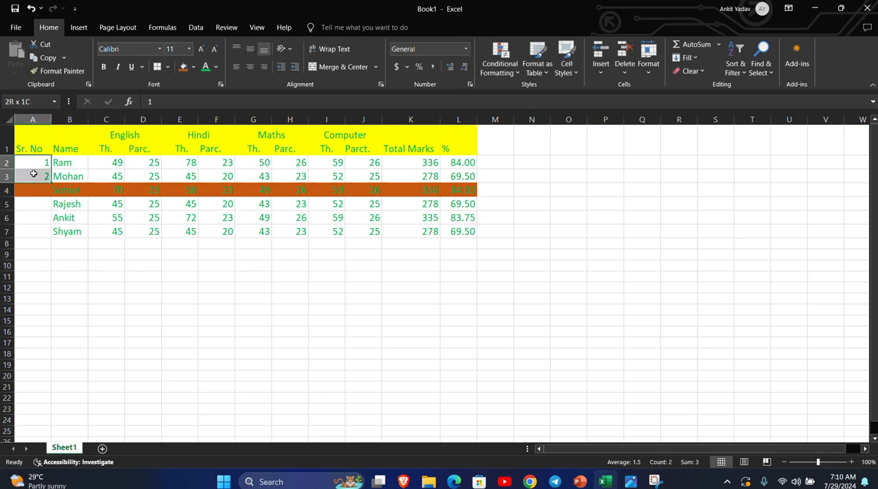
pyautogui.moveTo(50, 182); pyautogui.dragTo(45, 403)
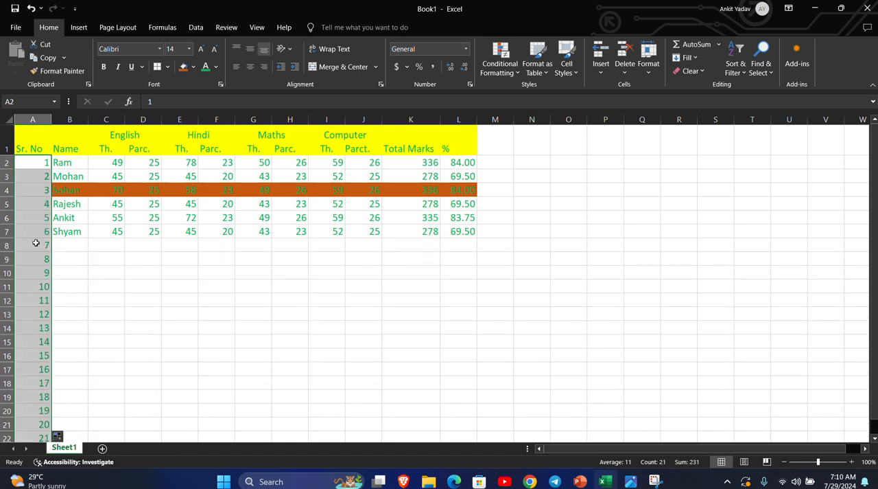
pyautogui.moveTo(37, 246); pyautogui.dragTo(37, 439)
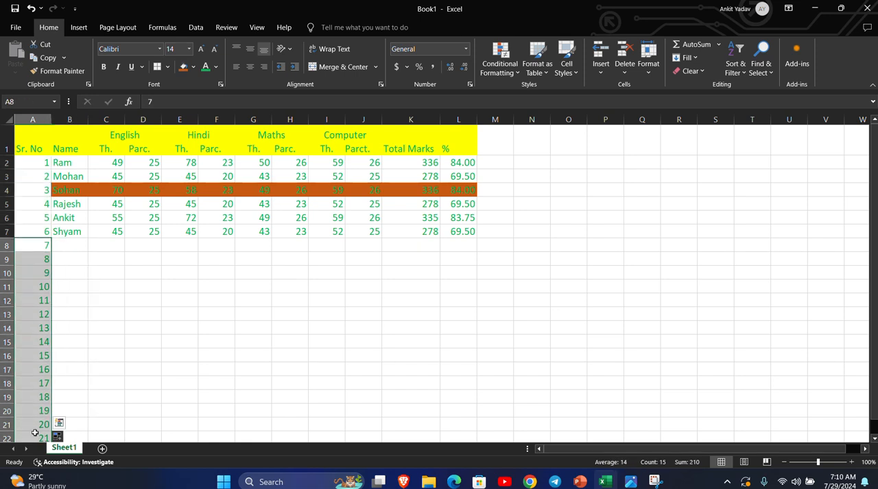
pyautogui.press('Delete')
# Enter 2 and 4 in O5:O6 and extend the even-number series down to O17.
pyautogui.click(599, 202)
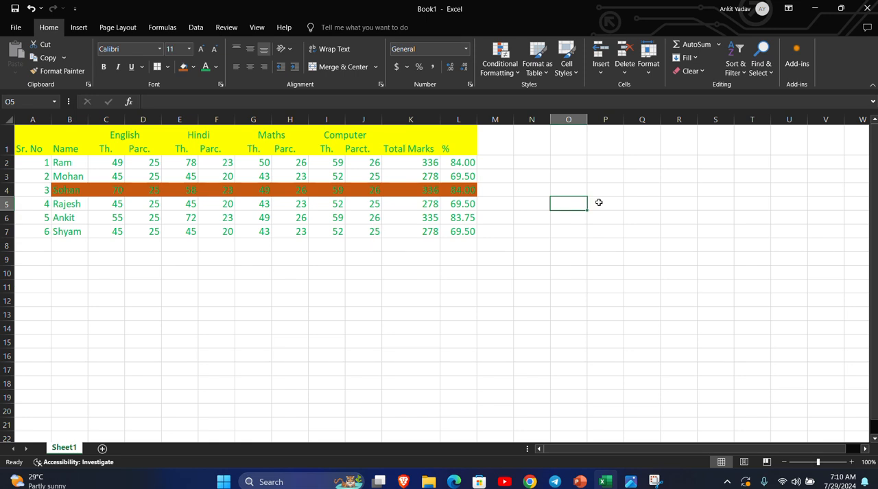
pyautogui.write('2')
pyautogui.press('Return')
pyautogui.write('4')
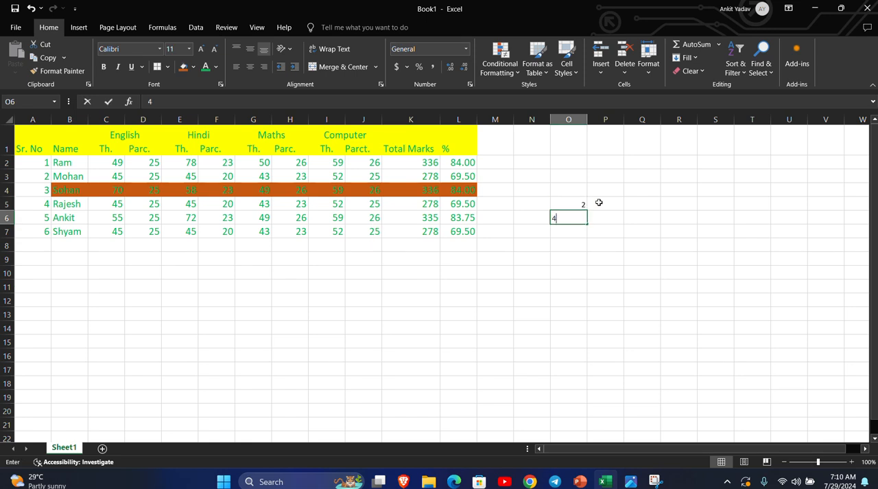
pyautogui.press('Return')
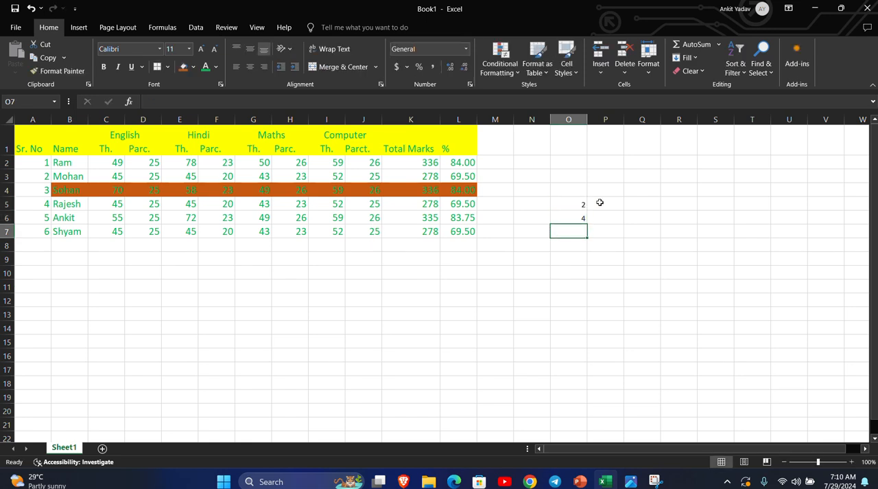
pyautogui.moveTo(574, 204); pyautogui.dragTo(588, 376)
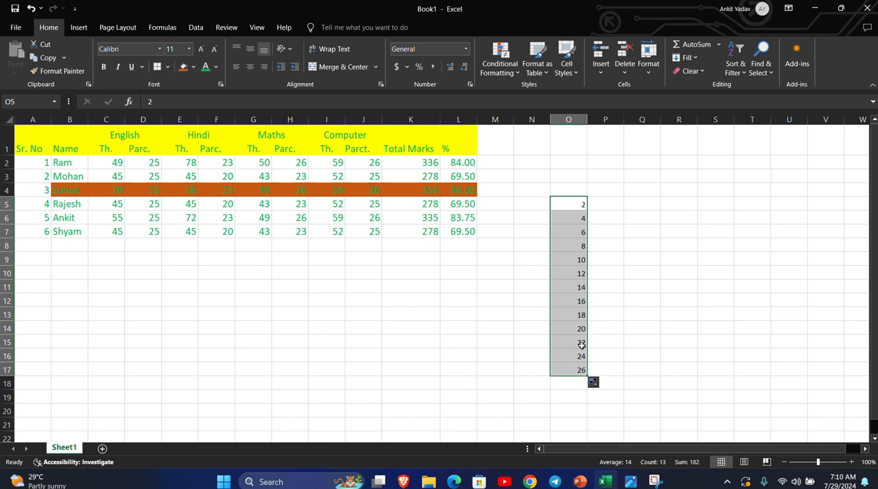
# Enter 1 and 3 in P5:P6 and extend the odd-number series down to P17.
pyautogui.click(615, 206)
pyautogui.write('1')
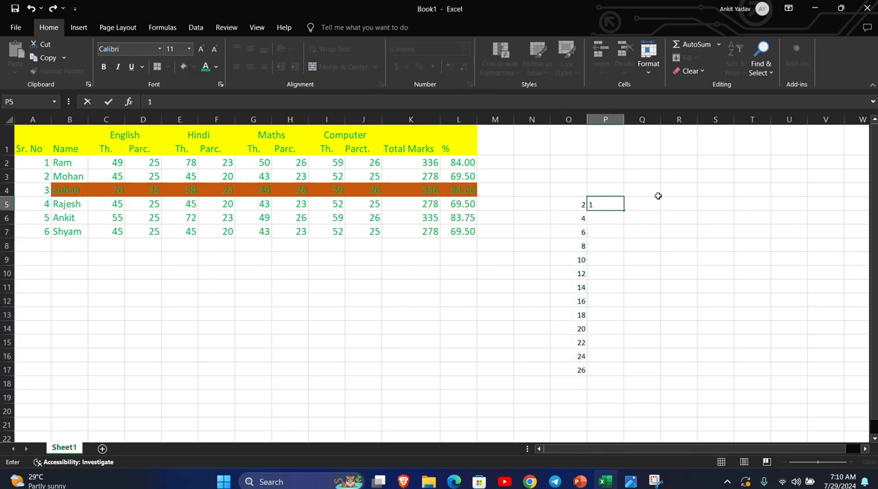
pyautogui.press('Return')
pyautogui.write('3')
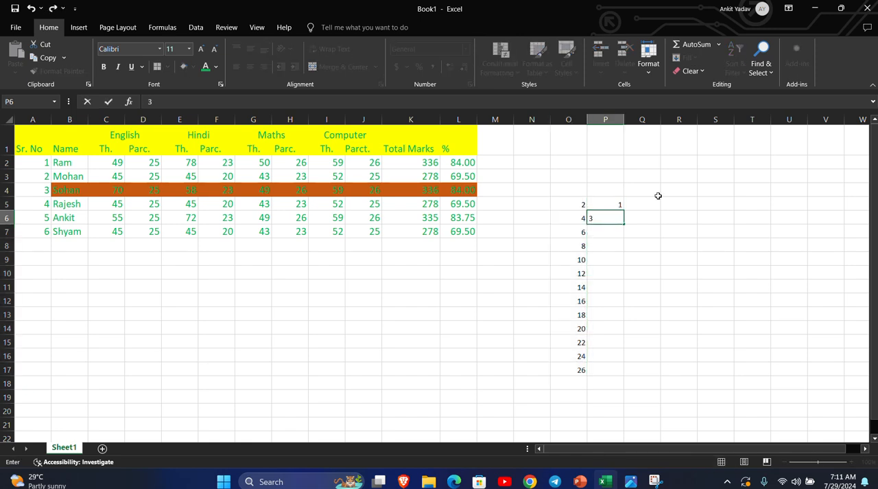
pyautogui.click(653, 244)
pyautogui.moveTo(608, 204); pyautogui.dragTo(631, 376)
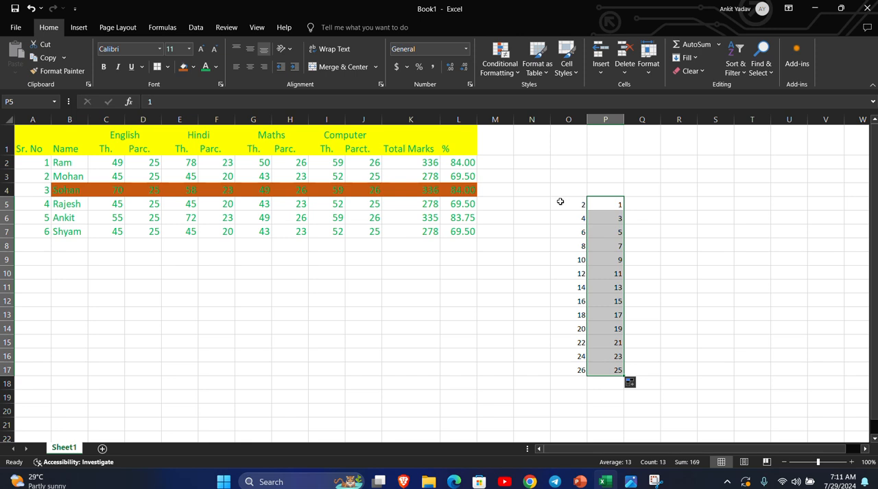
# Clear the even and odd practice series from O5:P17.
pyautogui.moveTo(556, 204); pyautogui.dragTo(618, 371)
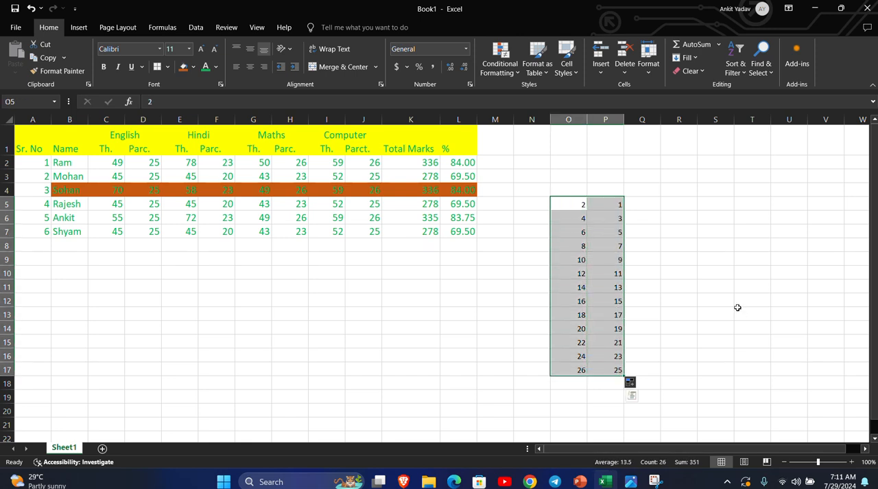
pyautogui.press('Delete')
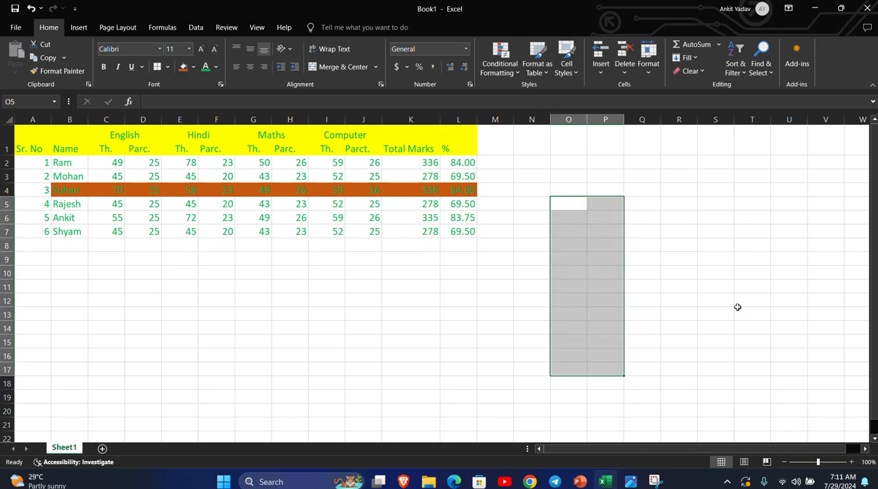
pyautogui.click(679, 272)
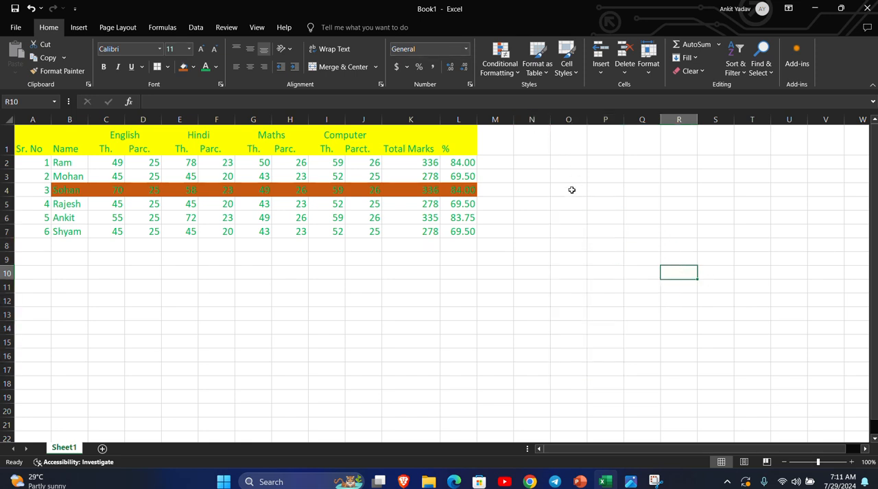